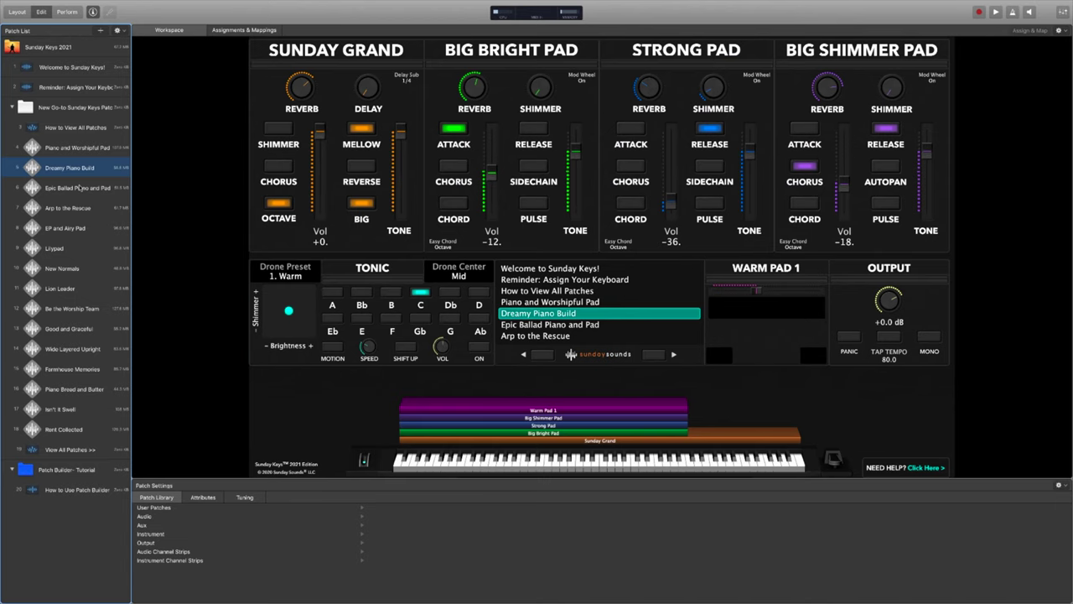
Load the Epic Ballad Piano and Pad patch from the Patch List
left_click(78, 188)
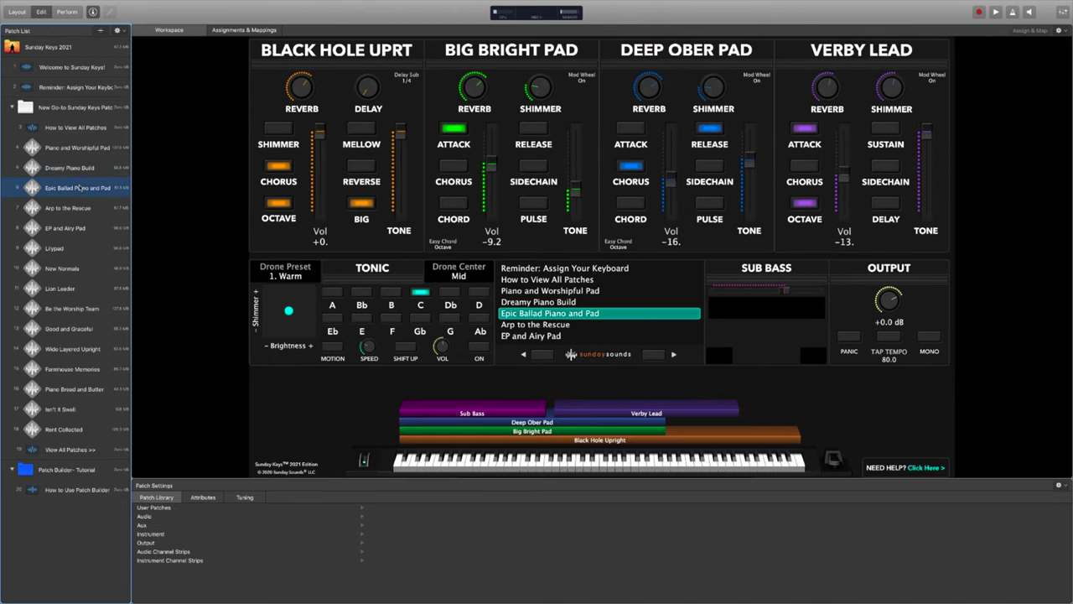
Load Arp to the Rescue, go back to Epic Ballad Piano and Pad, then load Dreamy Piano Build
left_click(78, 207)
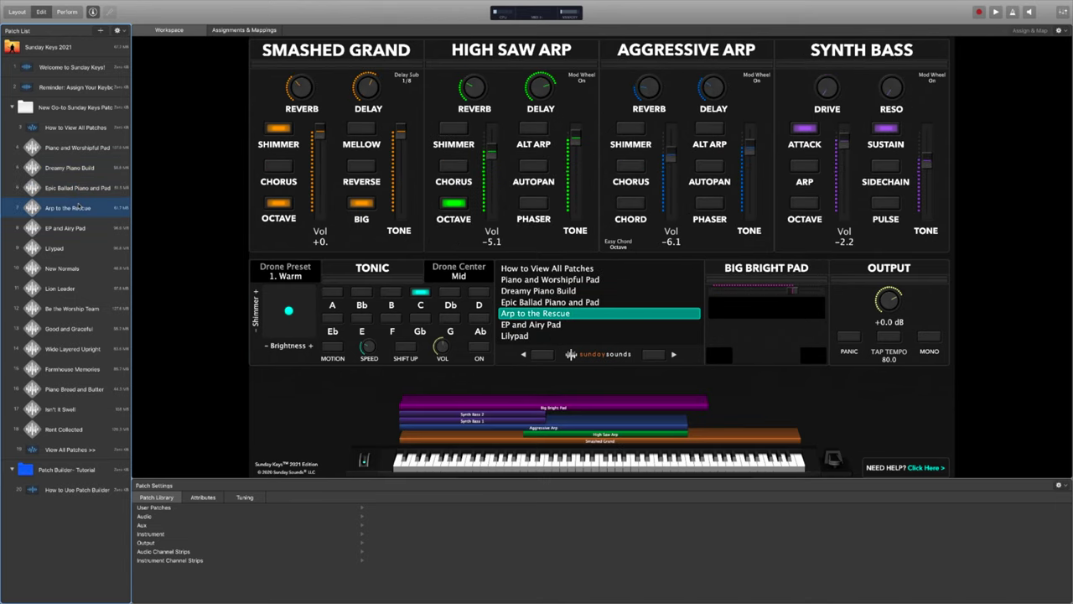
left_click(78, 188)
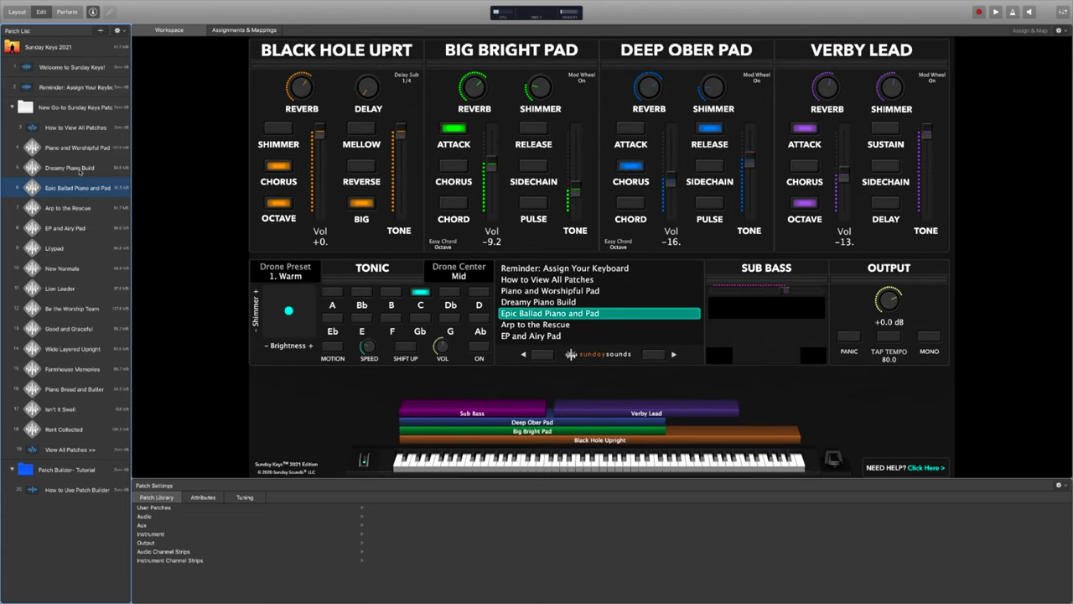
left_click(80, 170)
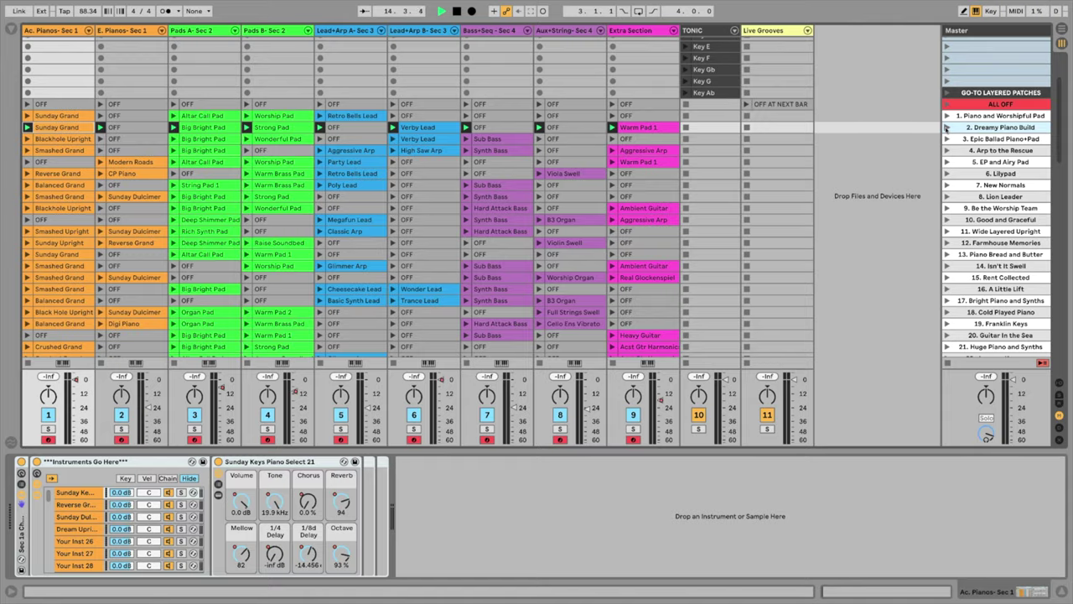
Launch the Epic Ballad Piano+Pad and Arp to the Rescue scenes, then browse down to the groove examples
left_click(946, 139)
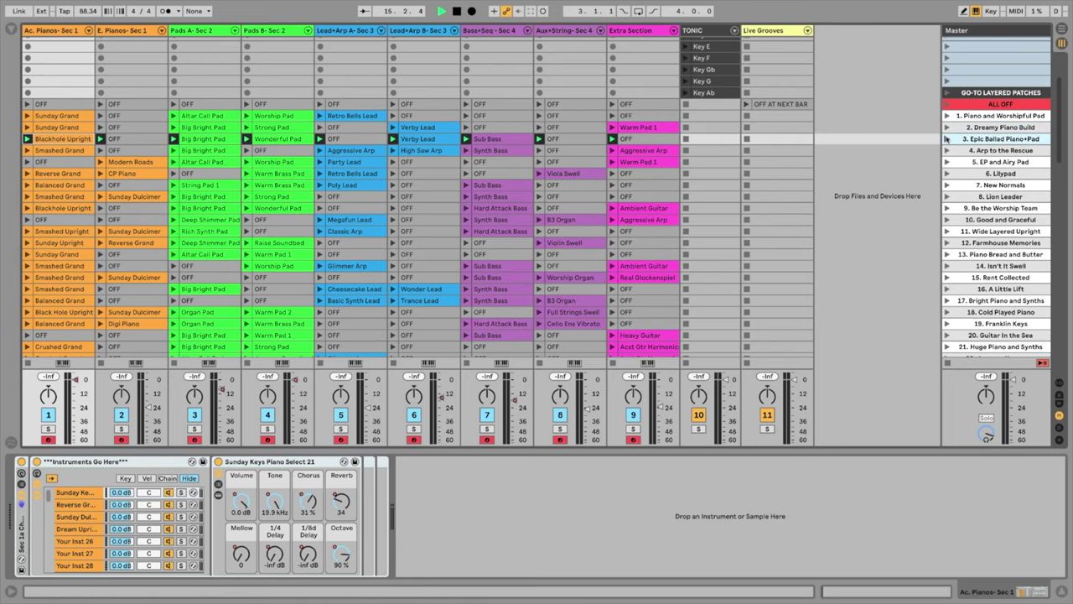
left_click(947, 150)
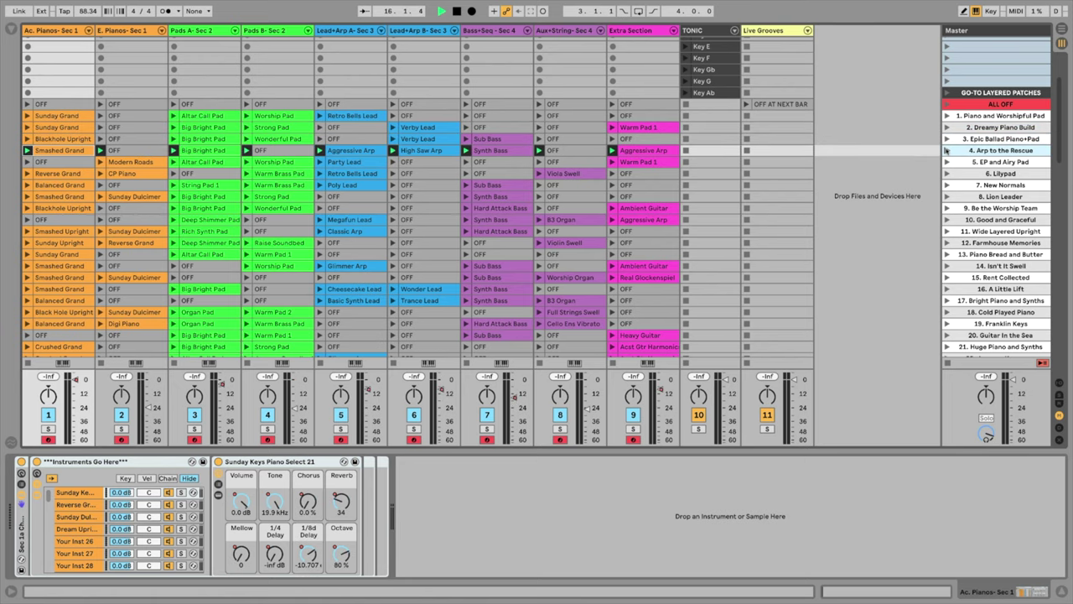
scroll(858, 144, "up", 2)
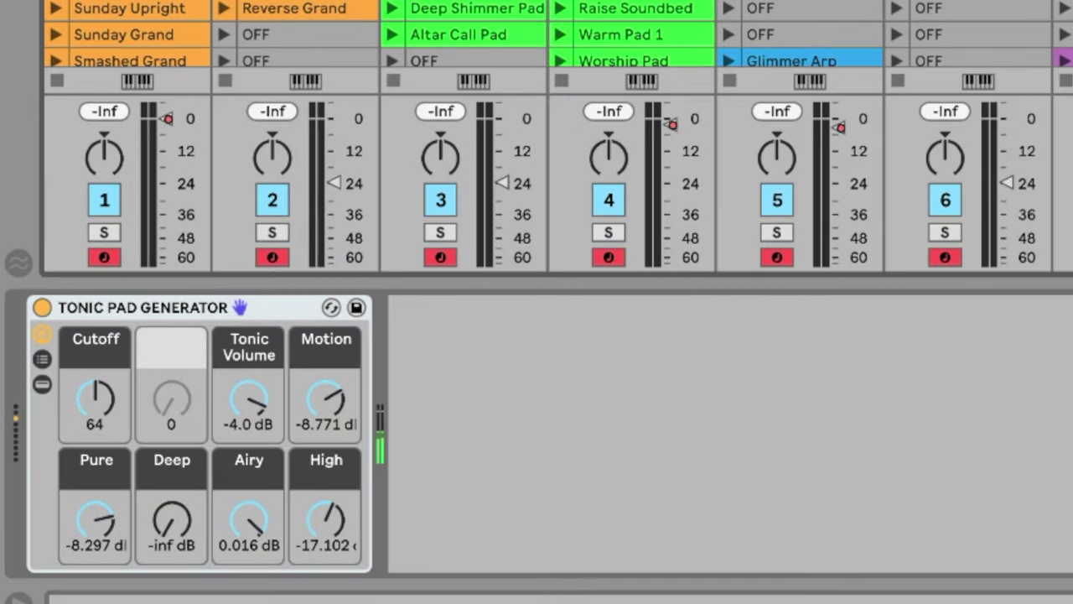
scroll(879, 334, "down", 10)
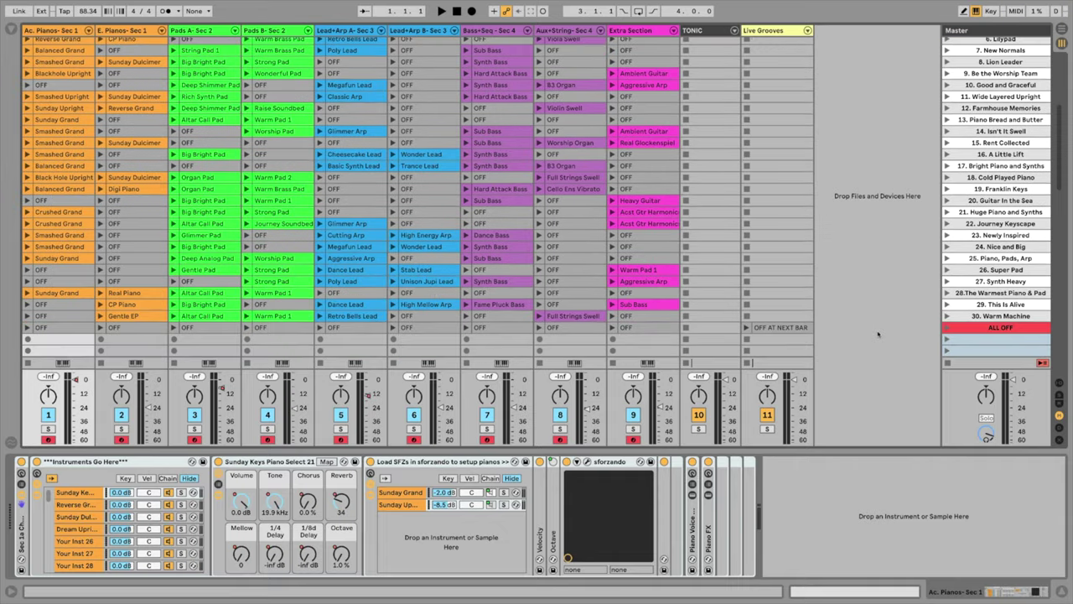
scroll(879, 334, "down", 5)
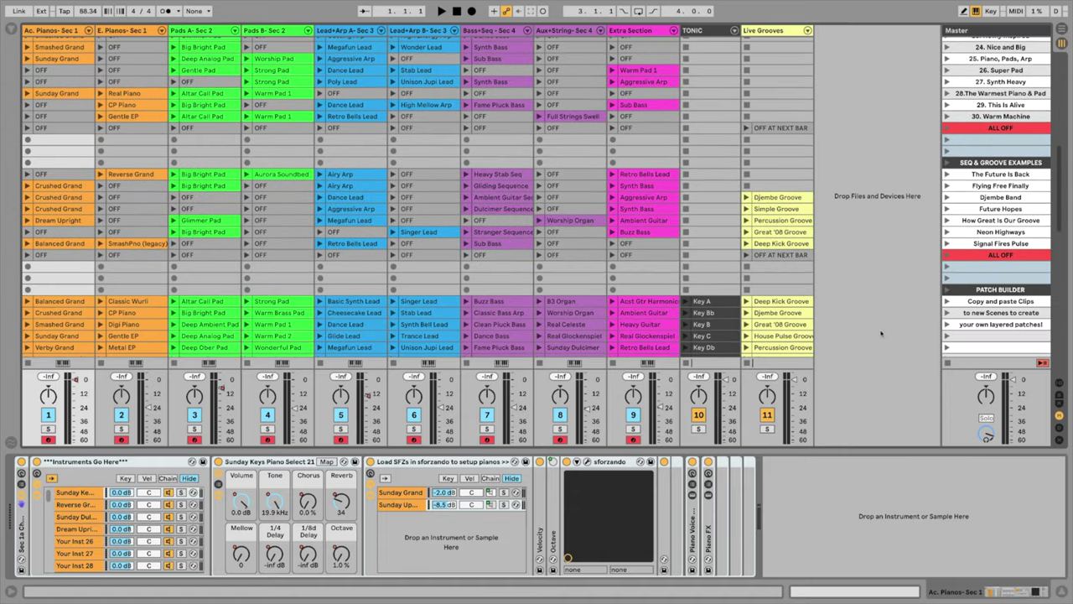
scroll(880, 334, "down", 10)
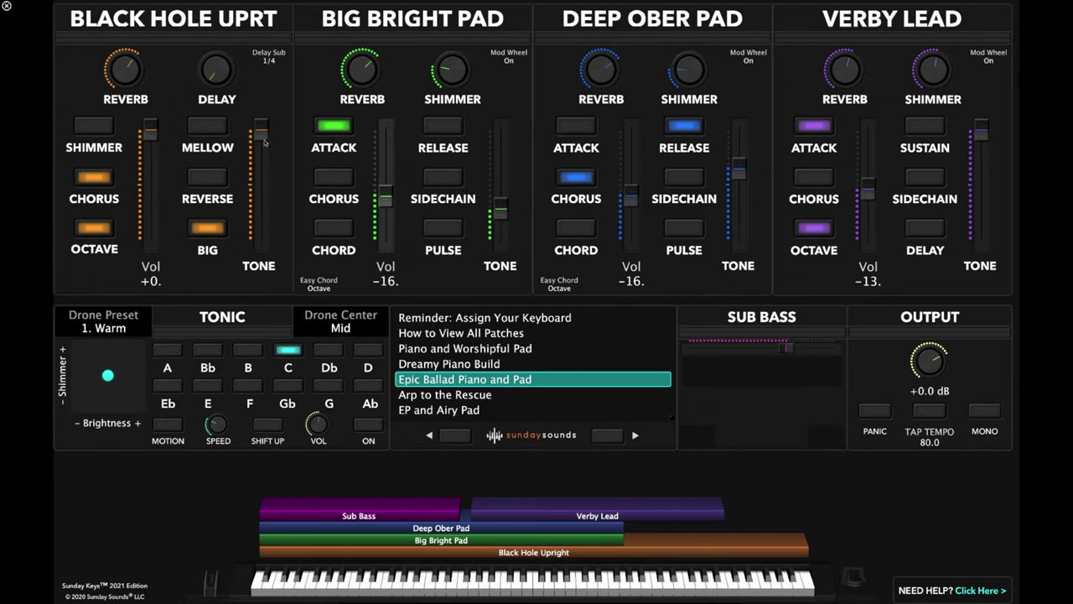
Lower the Black Hole Uprt tone and volume faders toward -4.9
scroll(265, 143, "down", 5)
scroll(165, 153, "down", 5)
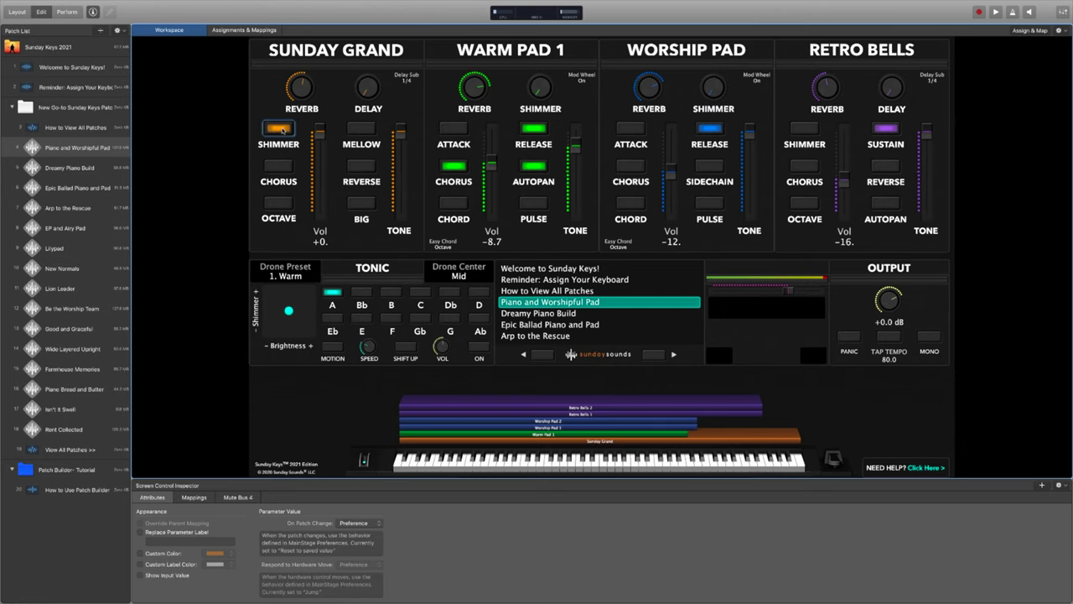
Turn on Sunday Grand's chorus, select its volume control, and return to How to View All Patches
left_click(286, 166)
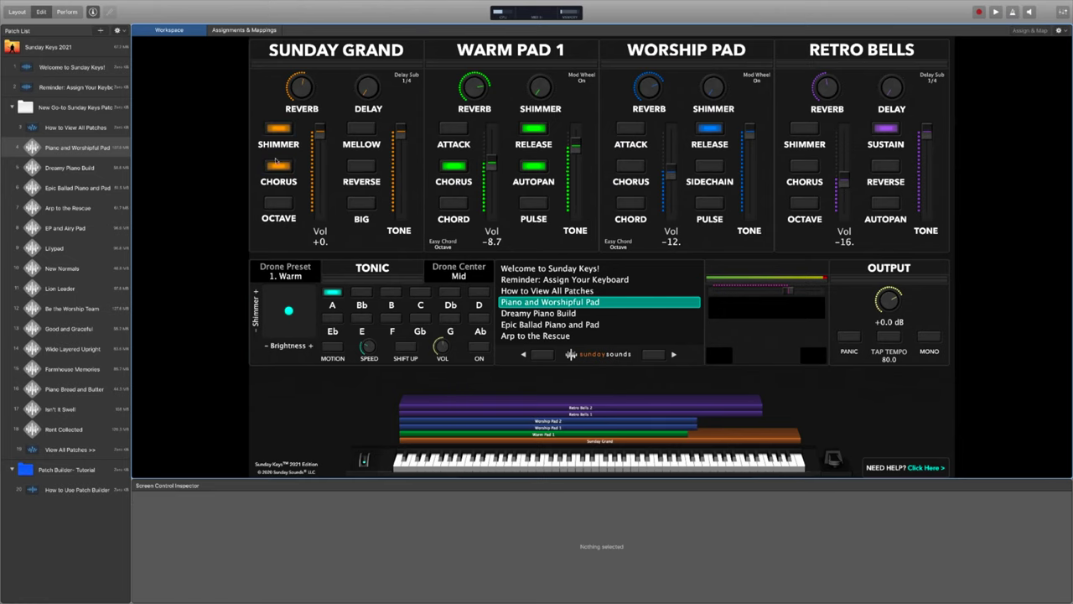
left_click(319, 136)
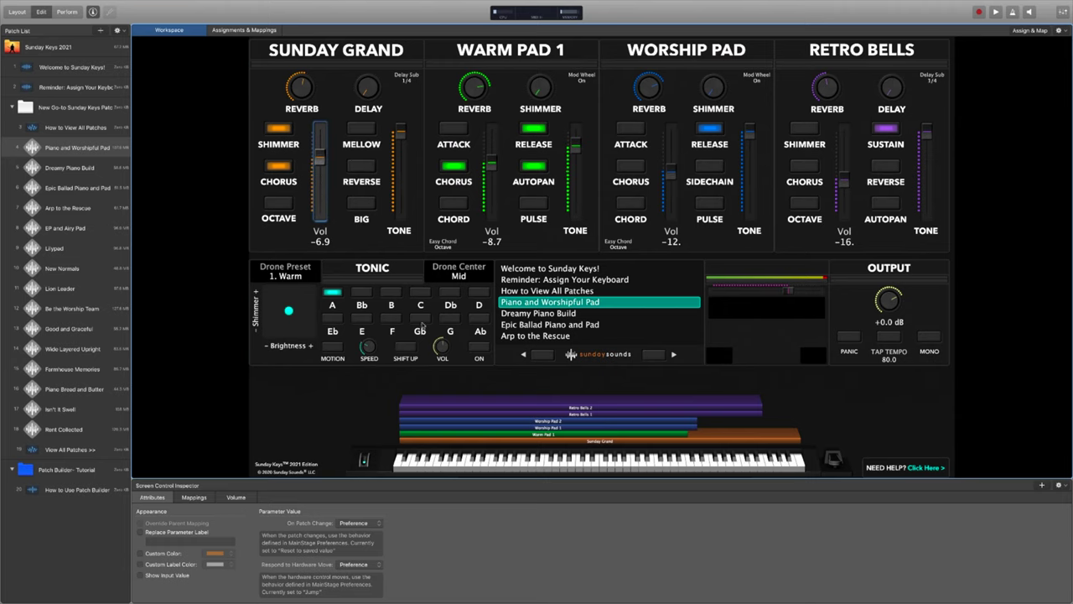
left_click(542, 354)
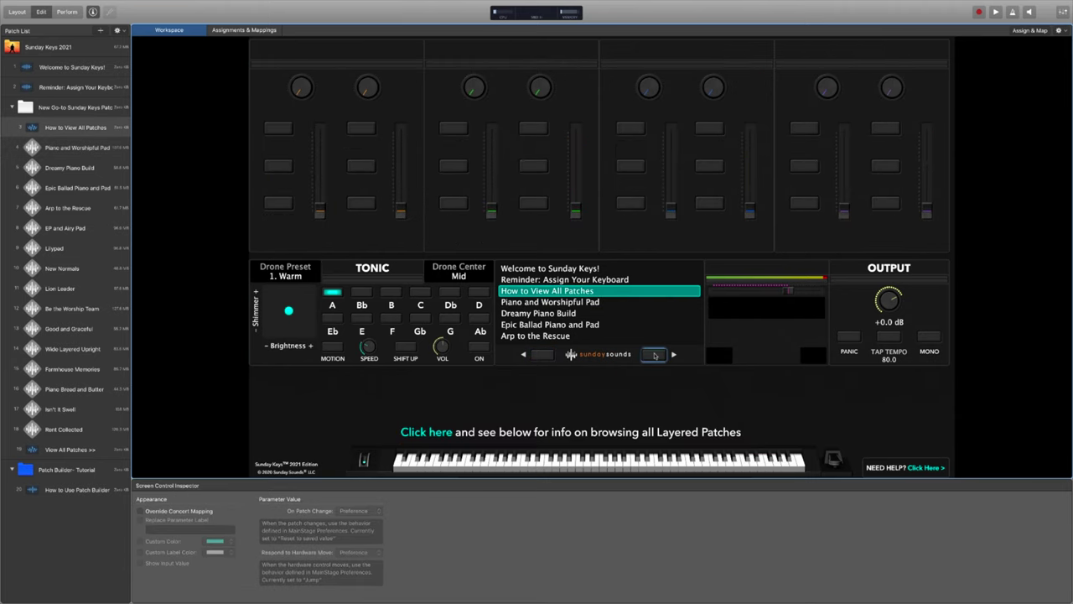
Step forward through the patches to Arp to the Rescue and enter Layout mode
left_click(655, 355)
left_click(654, 354)
left_click(655, 355)
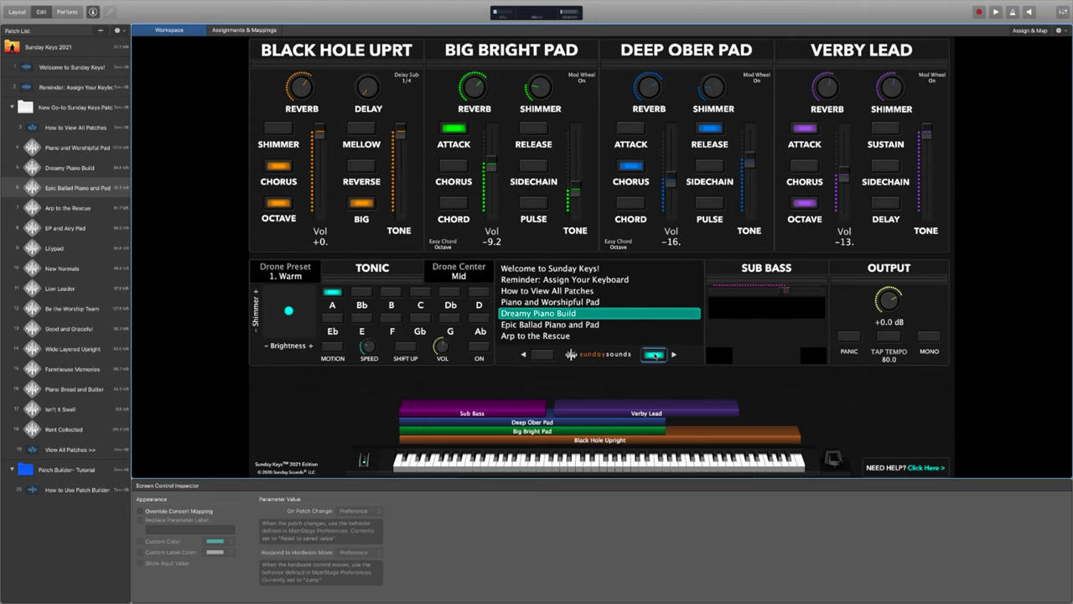
left_click(655, 355)
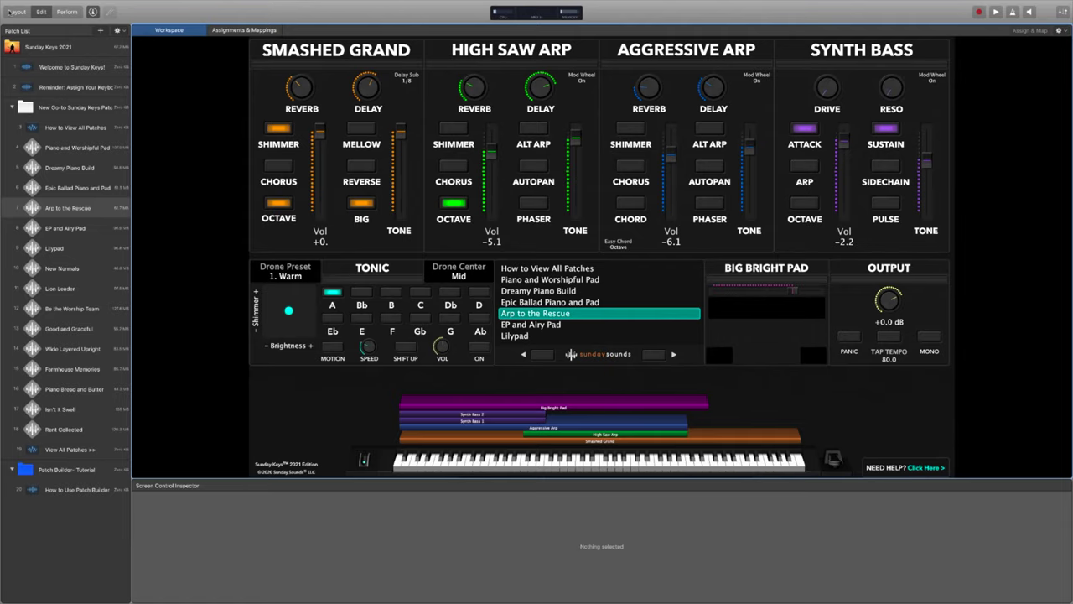
left_click(12, 11)
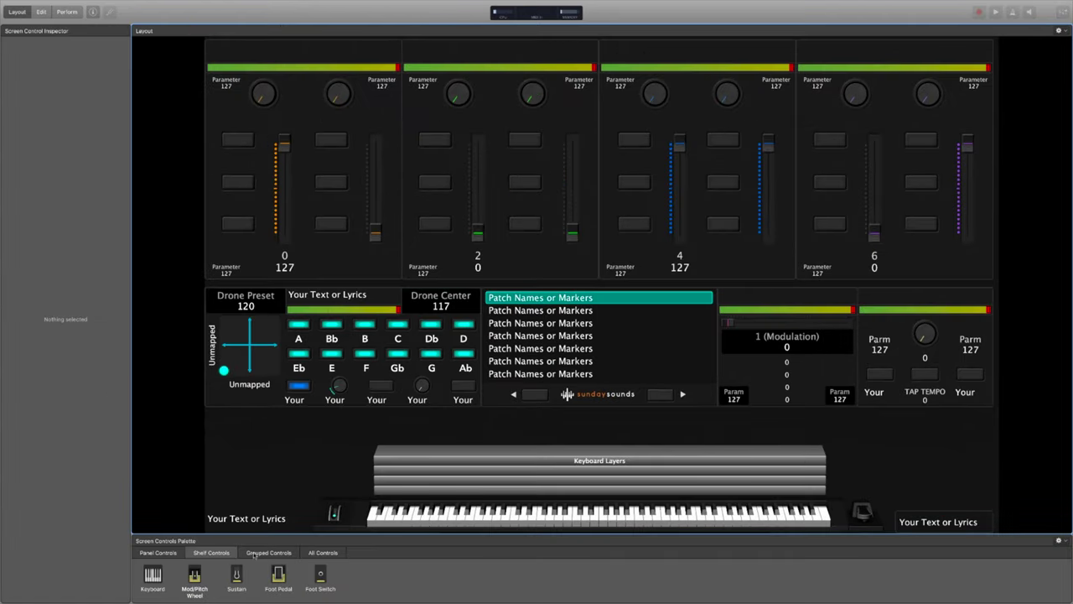
Add a drum pad below the XY pad and color Vertical Fader 1 cyan
left_click(159, 553)
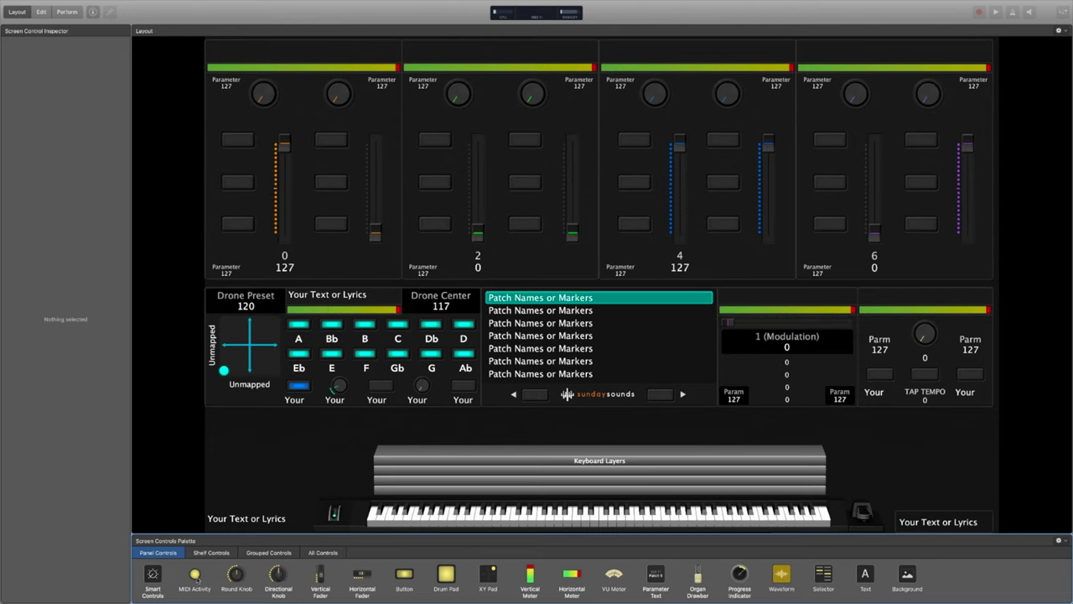
left_click_drag(459, 586, 240, 402)
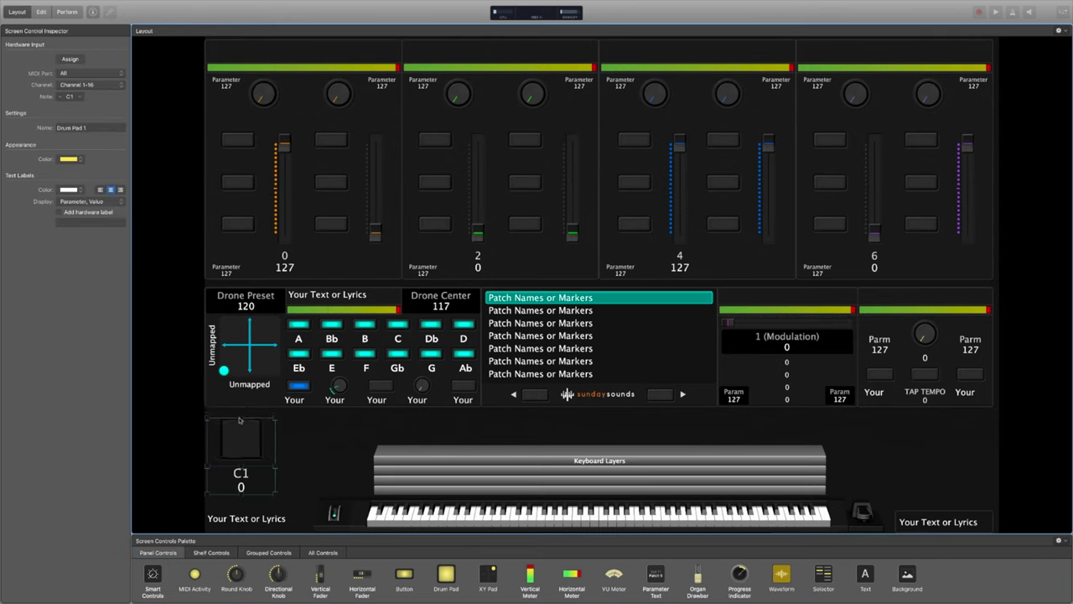
left_click(285, 193)
left_click(75, 194)
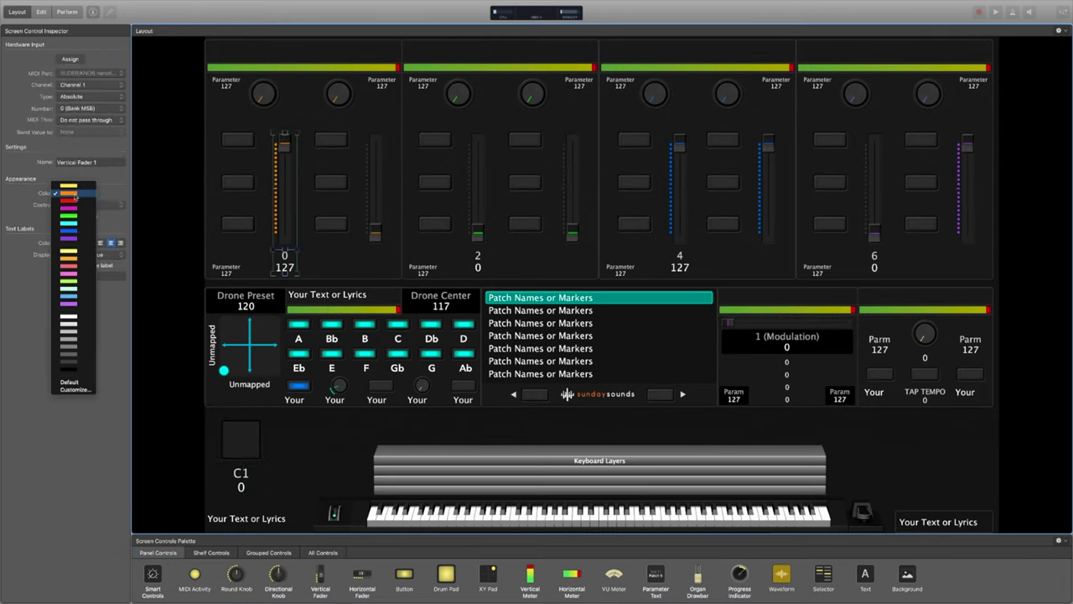
left_click(76, 223)
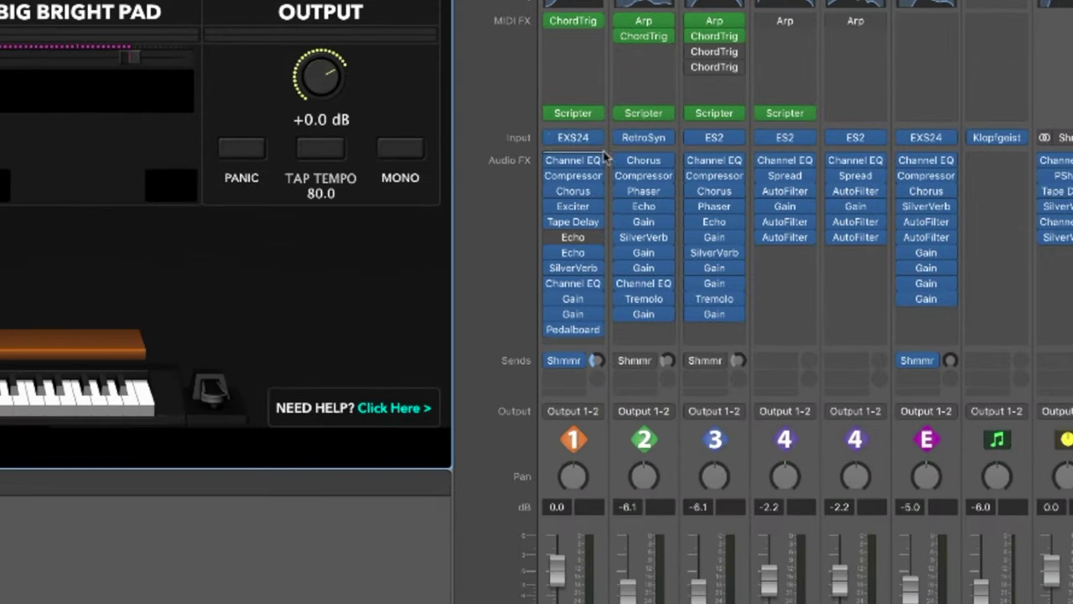
left_click(598, 140)
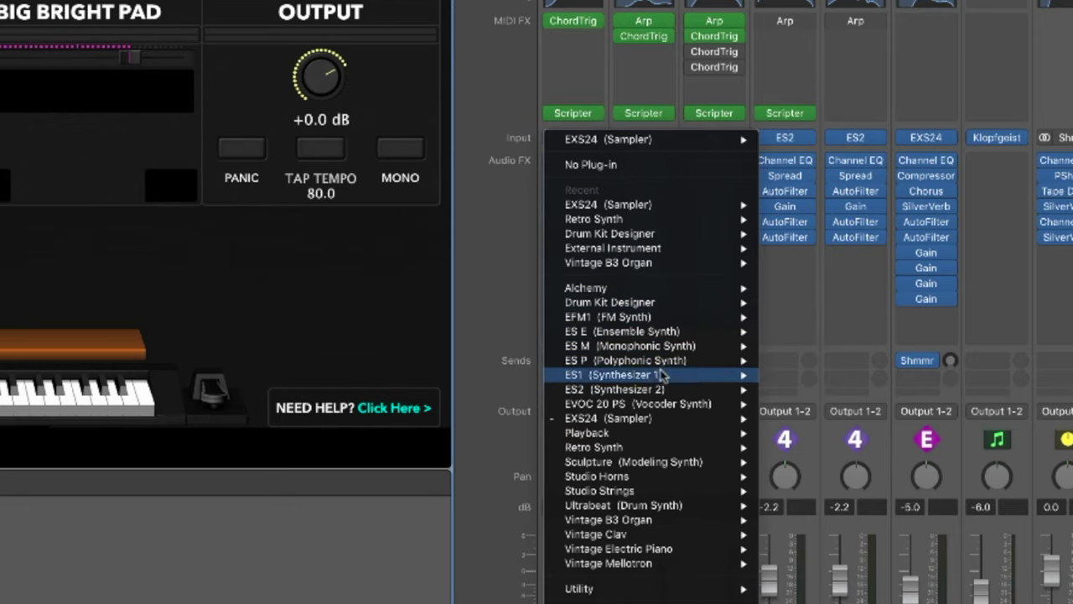
left_click(490, 223)
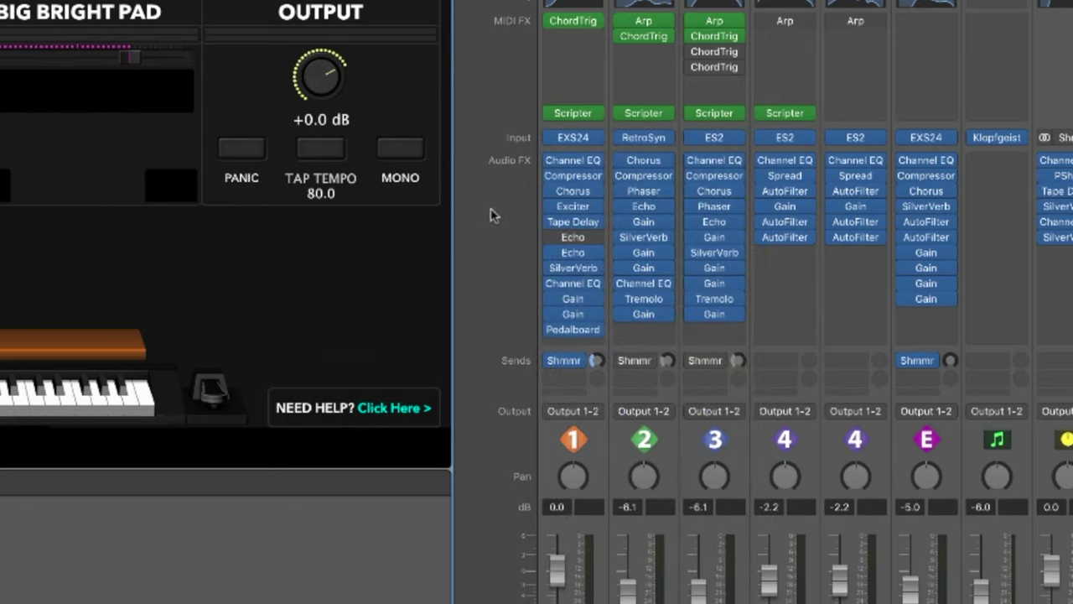
left_click(587, 243)
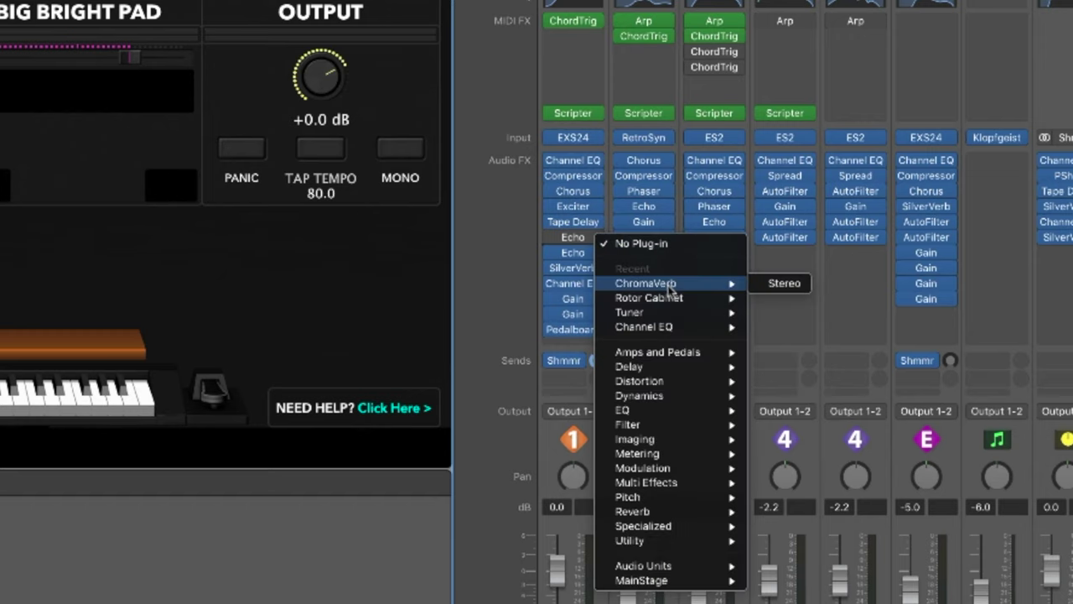
mouse_move(678, 332)
mouse_move(684, 359)
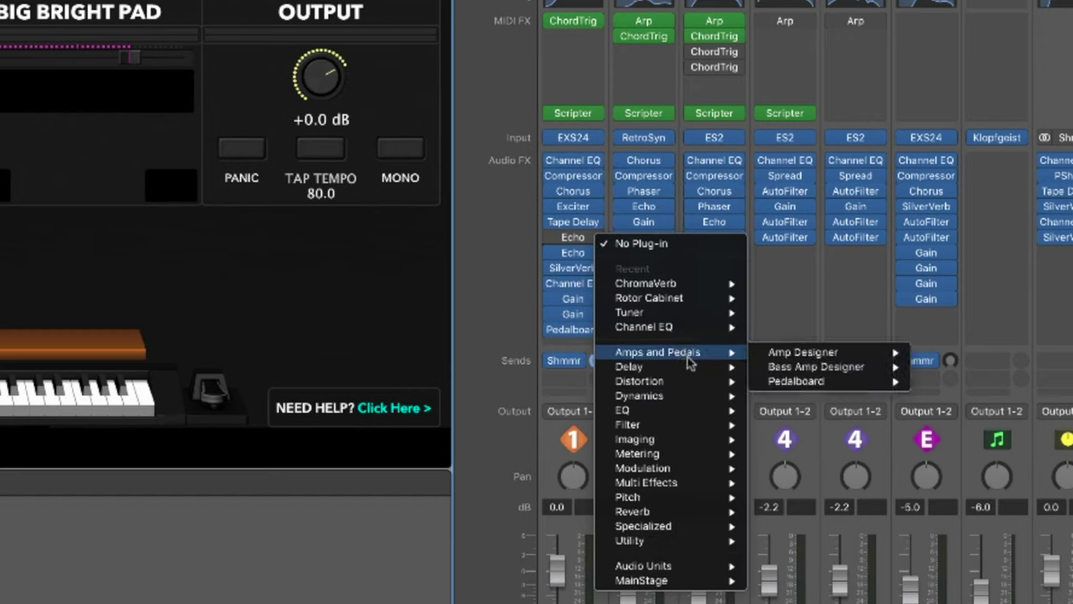
mouse_move(692, 381)
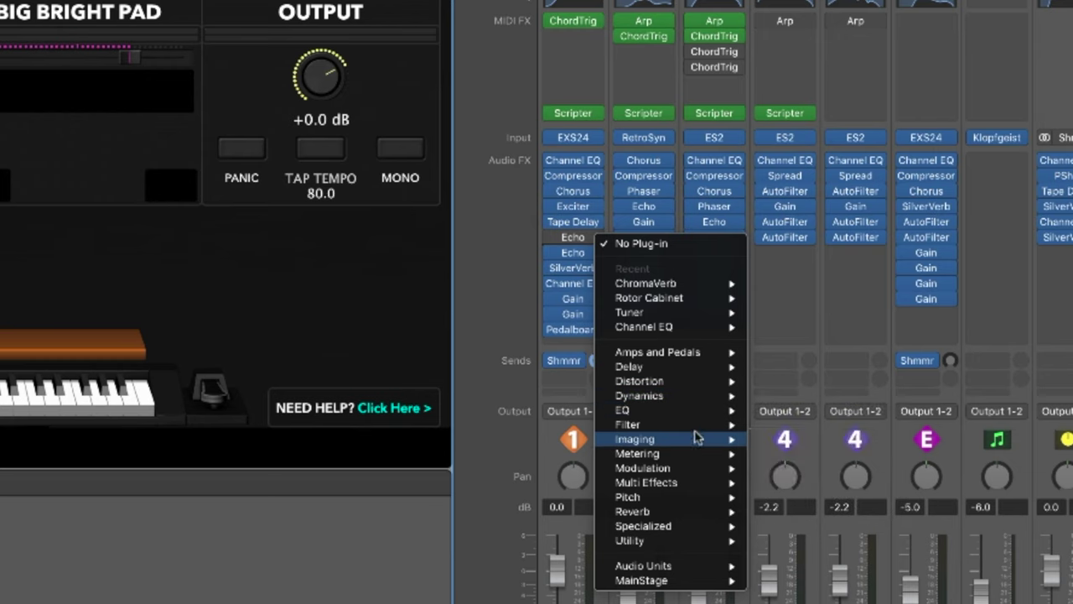
mouse_move(689, 460)
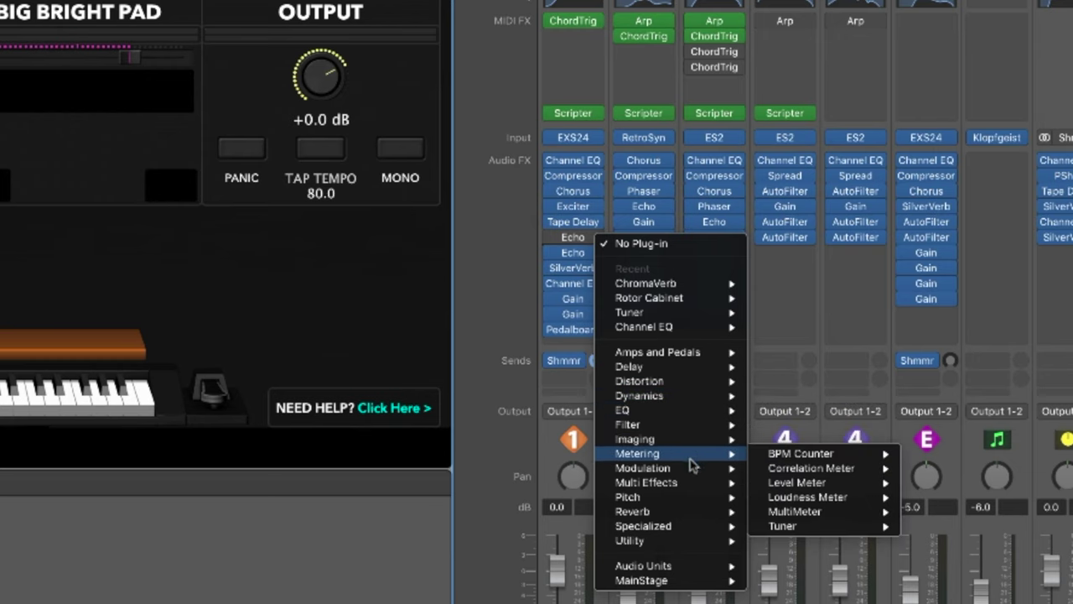
left_click(498, 333)
left_click(592, 38)
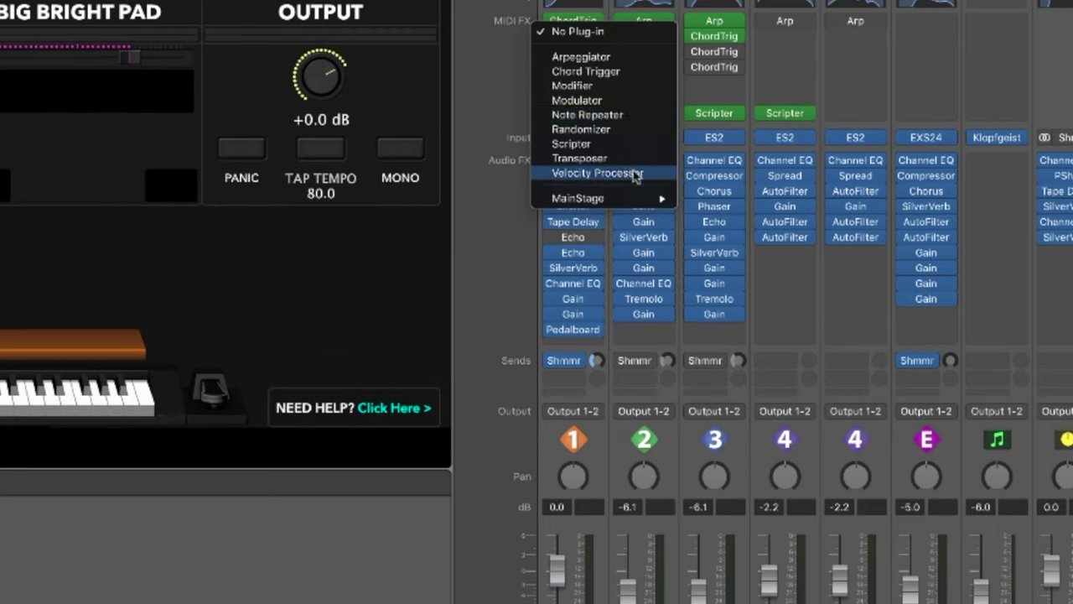
left_click(491, 79)
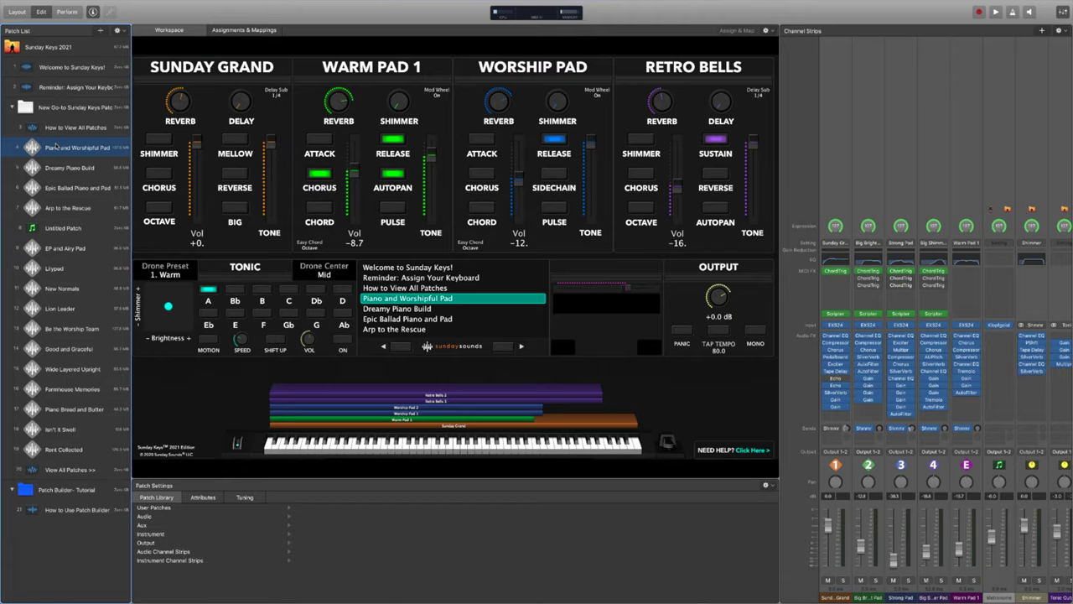
right_click(53, 146)
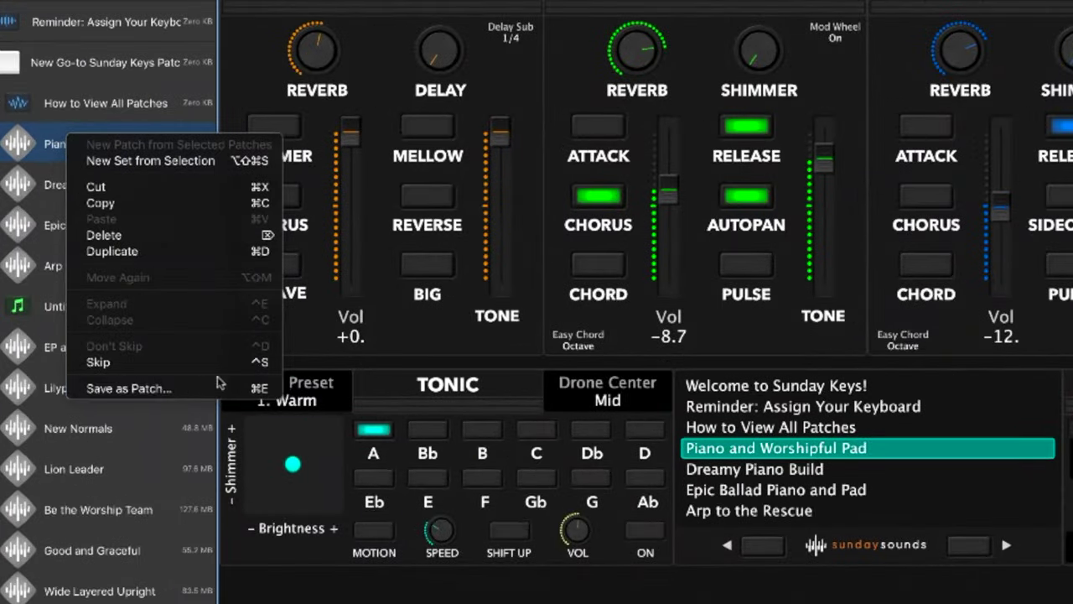
Save Piano and Worshipful Pad out as a separate patch file
left_click(259, 396)
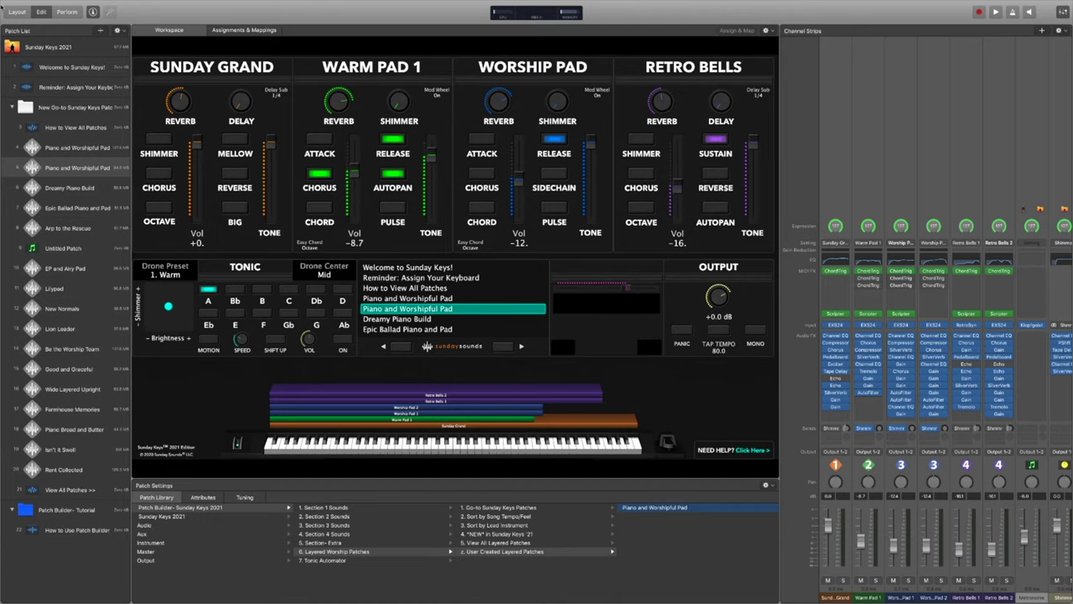
Enter Layout mode, inspect then deselect the keyboard control, and bring up the layout actions menu
left_click(17, 12)
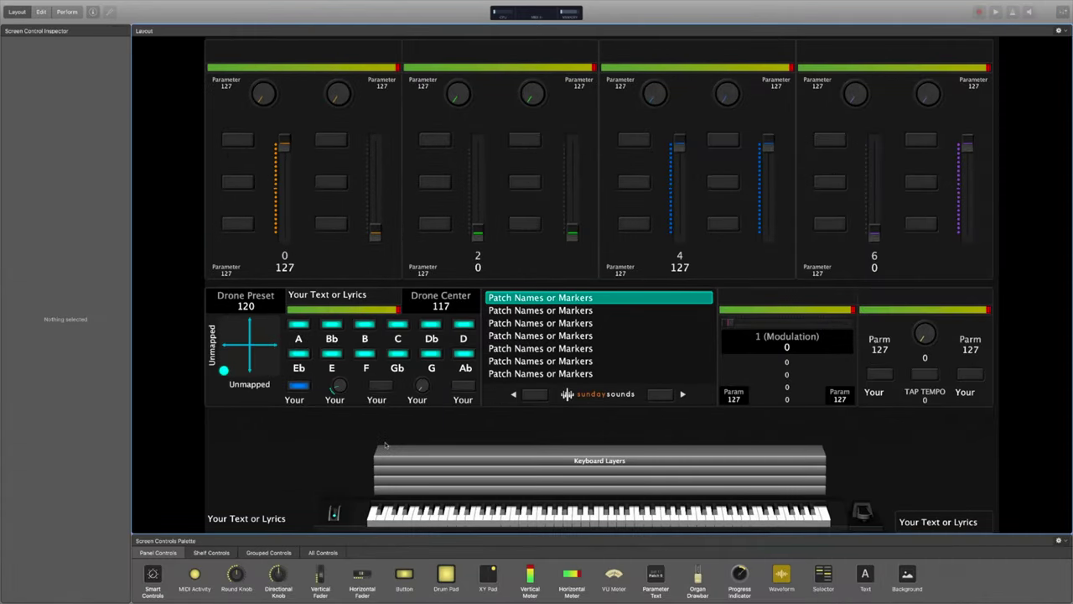
left_click(599, 514)
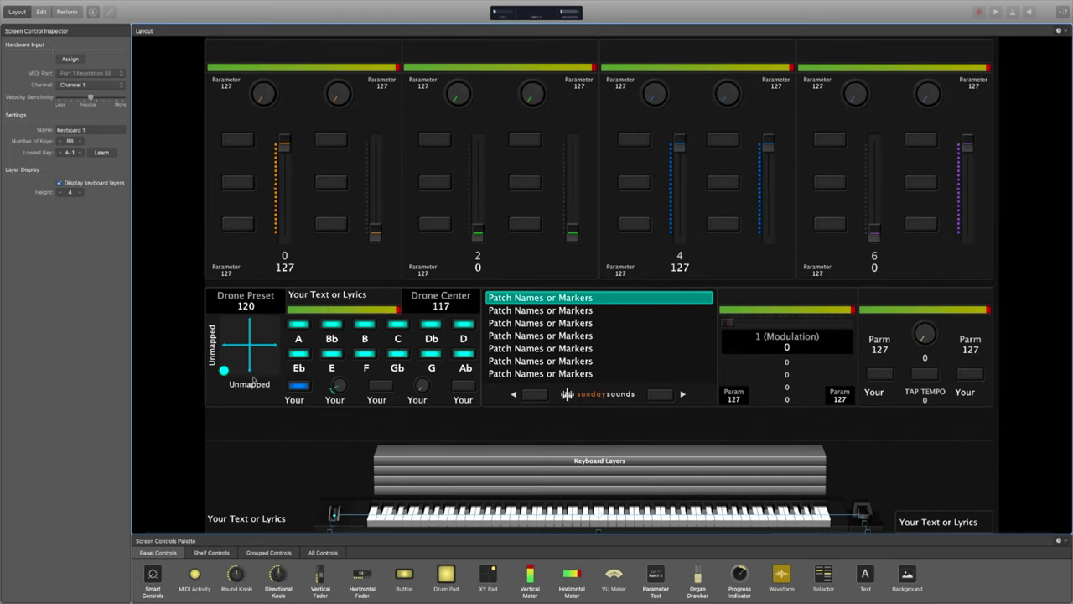
left_click(264, 469)
left_click(1059, 31)
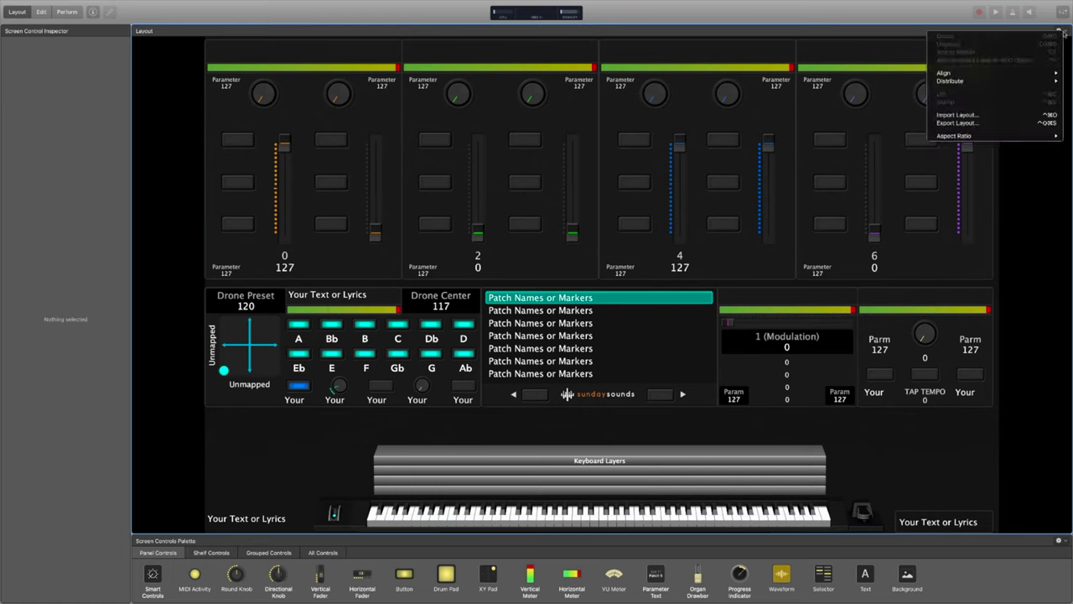
Import the SKM 21 - Two Keyboards layout from Alternate Layouts and return to Edit mode
left_click(1012, 114)
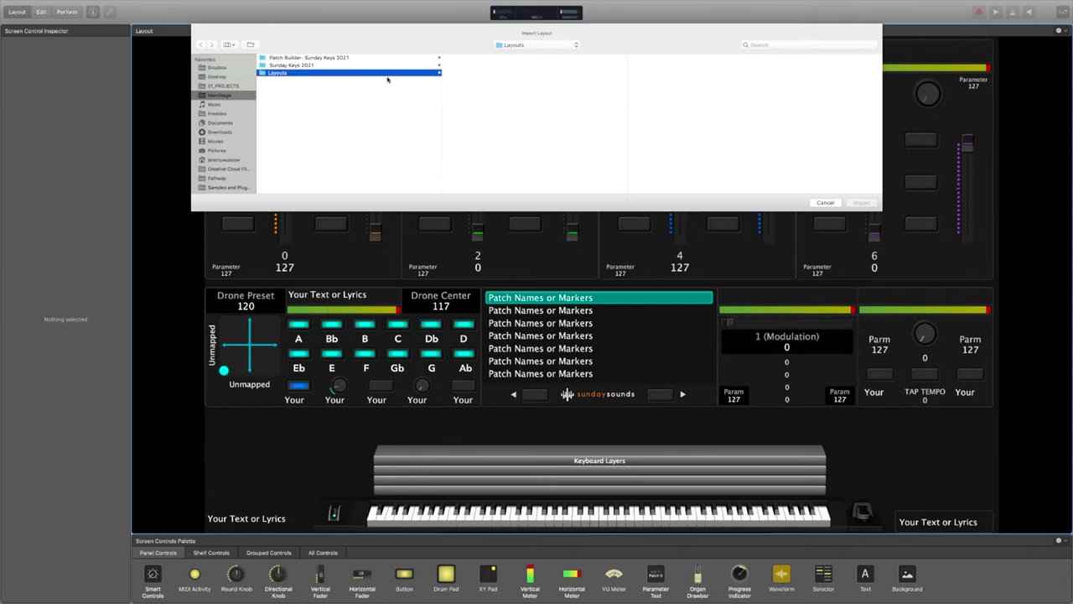
left_click(330, 65)
left_click(510, 57)
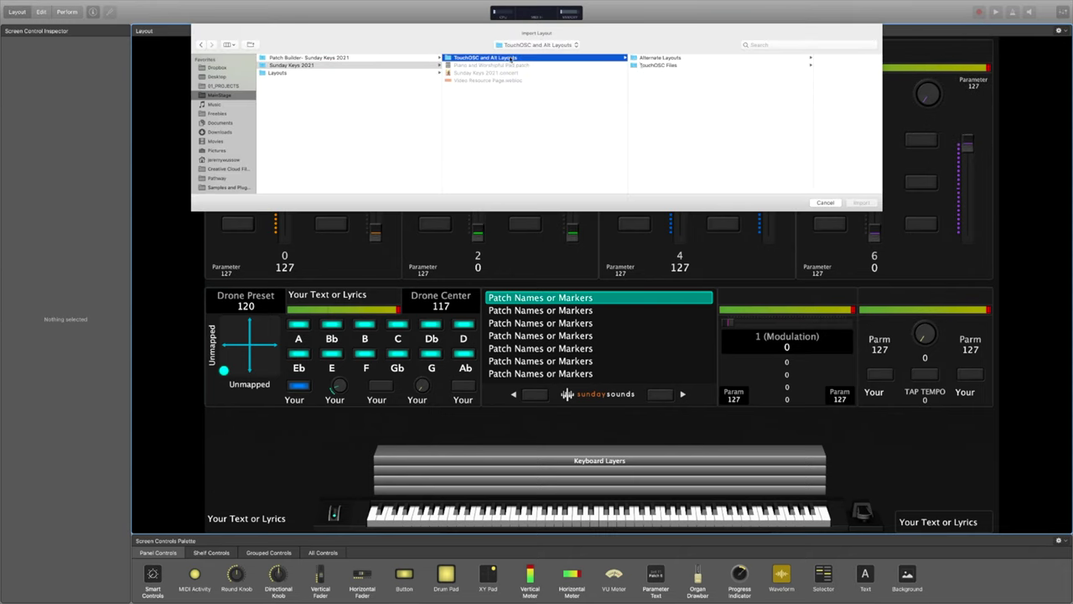
left_click(655, 58)
double_click(731, 88)
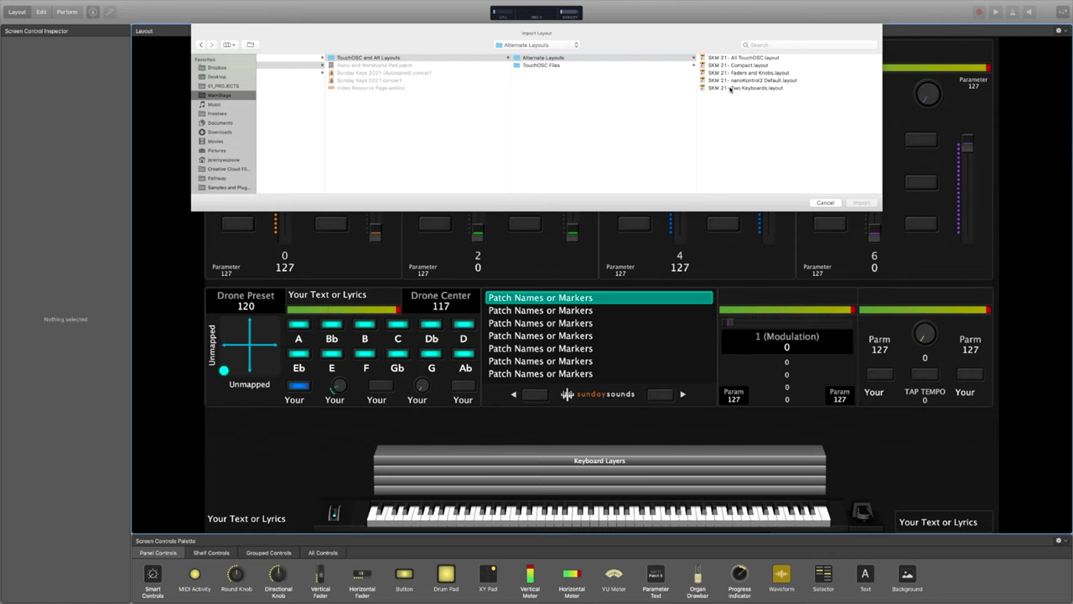
left_click(593, 187)
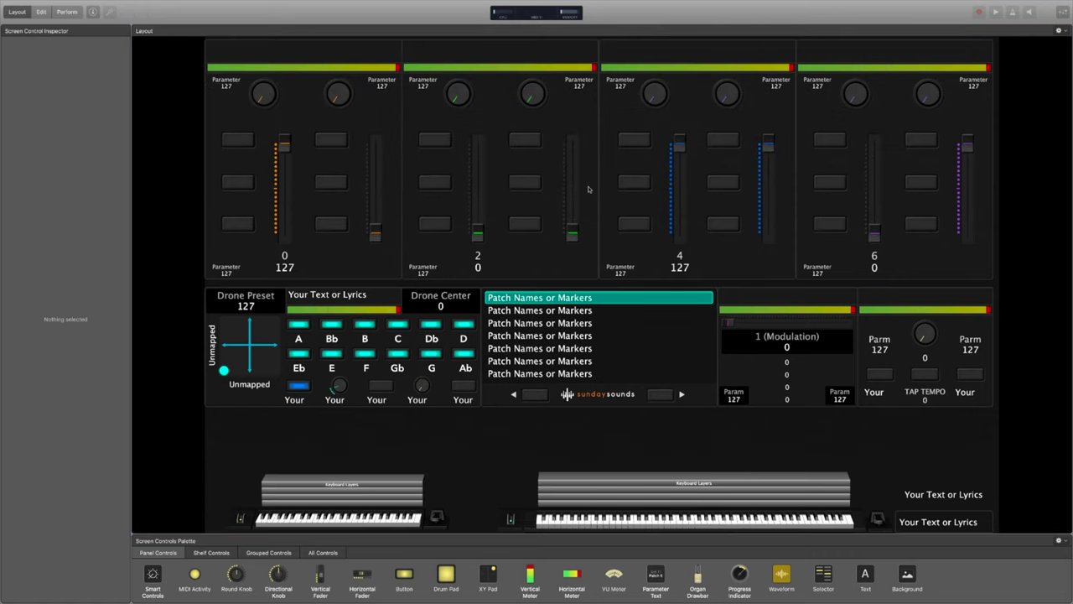
left_click(42, 12)
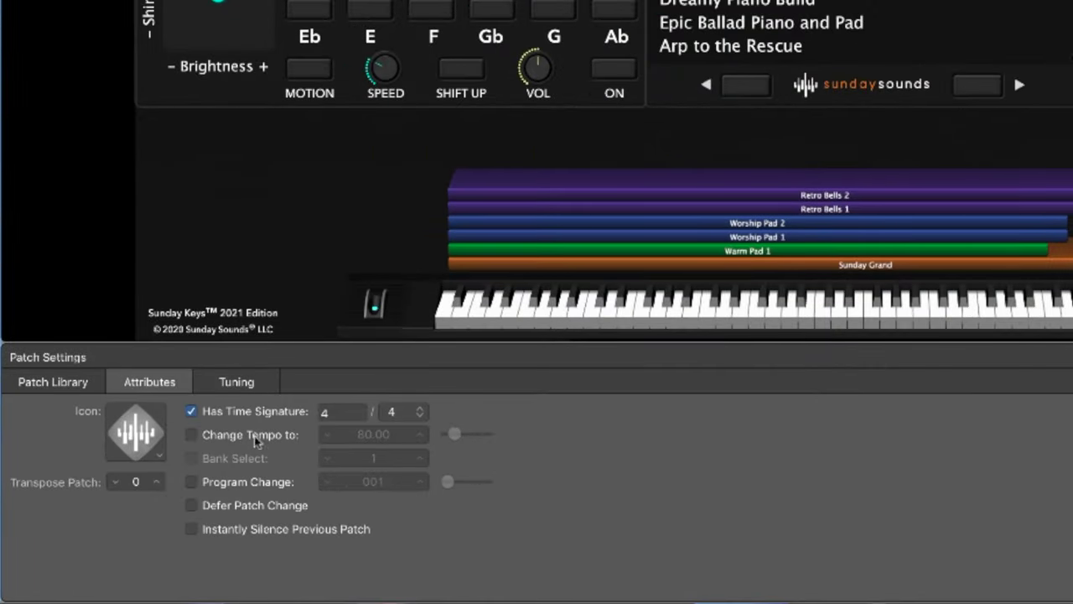
Set the patch's Change Tempo value to 110 and test it by switching patches away and back
left_click(372, 434)
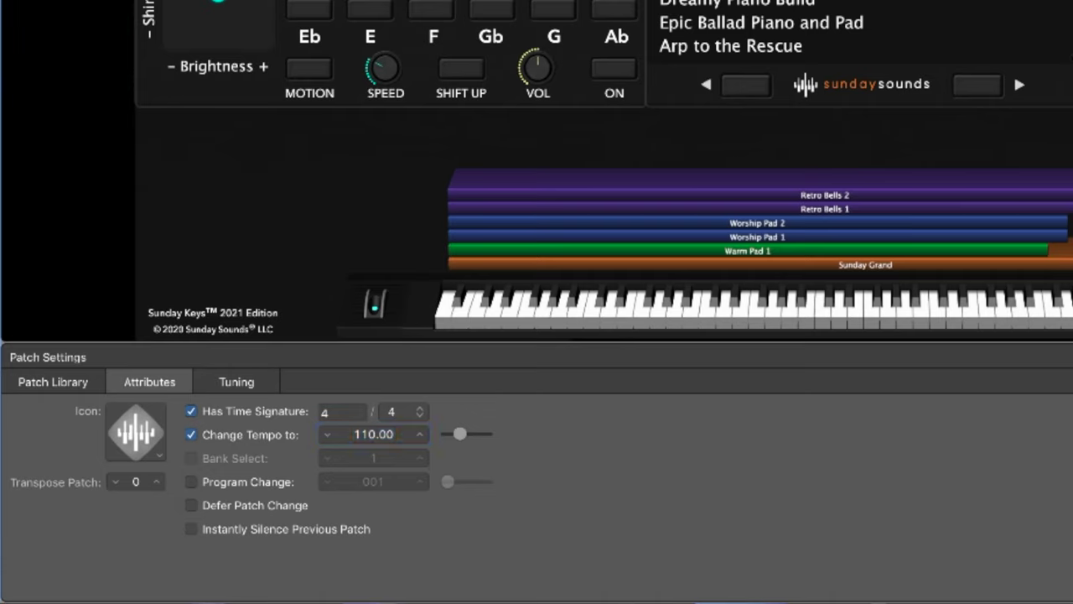
key("Up")
key("Down")
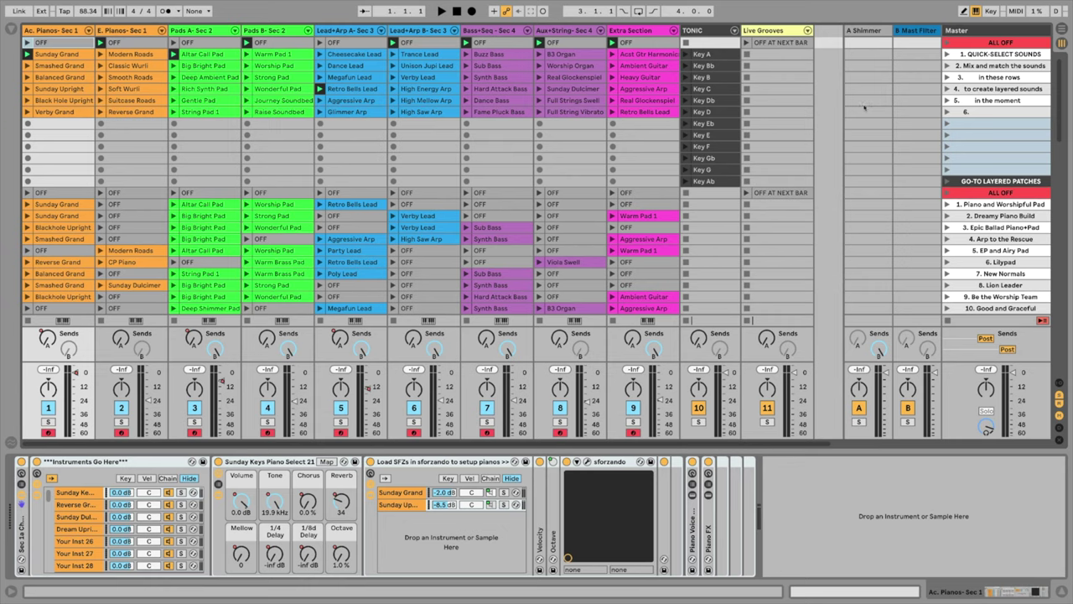
Hide the sends and return tracks in Session view, keeping the mixer visible
scroll(866, 111, "down", 10)
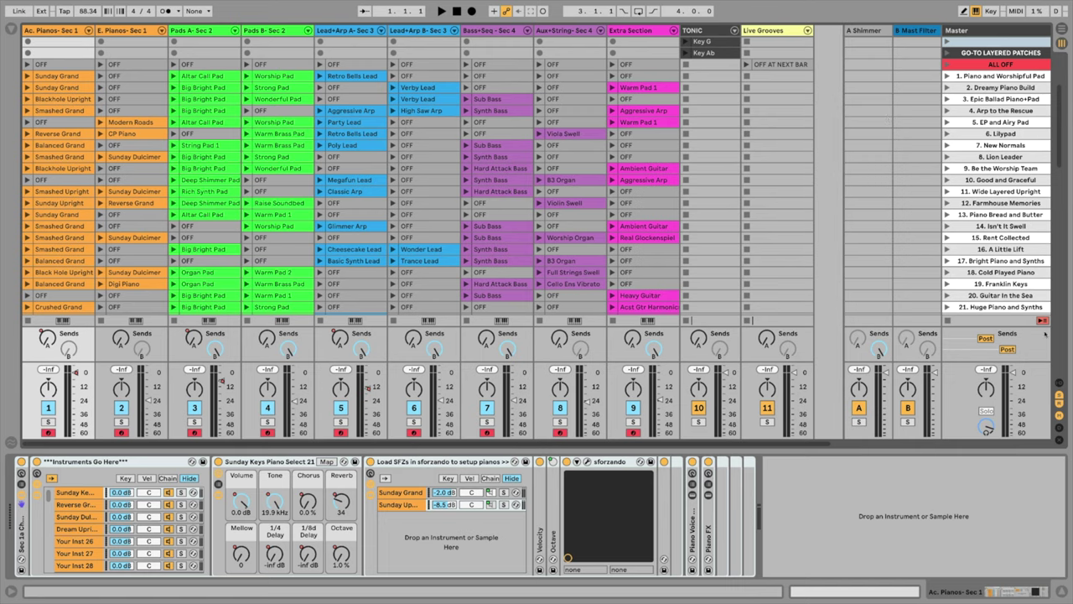
left_click(1059, 394)
left_click(1059, 403)
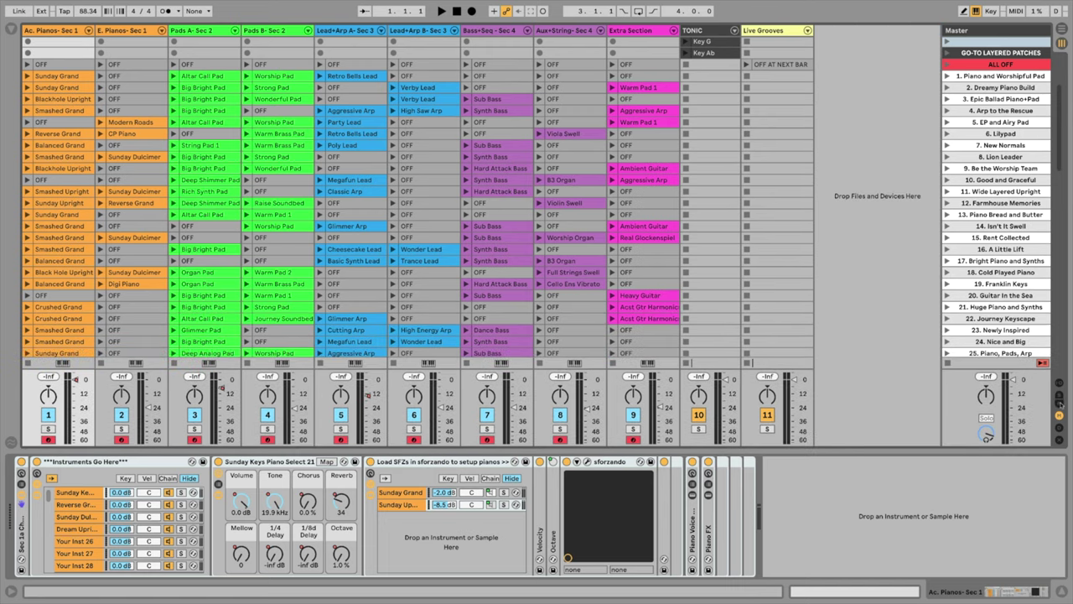
left_click(1059, 414)
left_click(1060, 414)
Browse further down the Sunday Keys scenes and fold the Instrument Rack
scroll(879, 334, "down", 10)
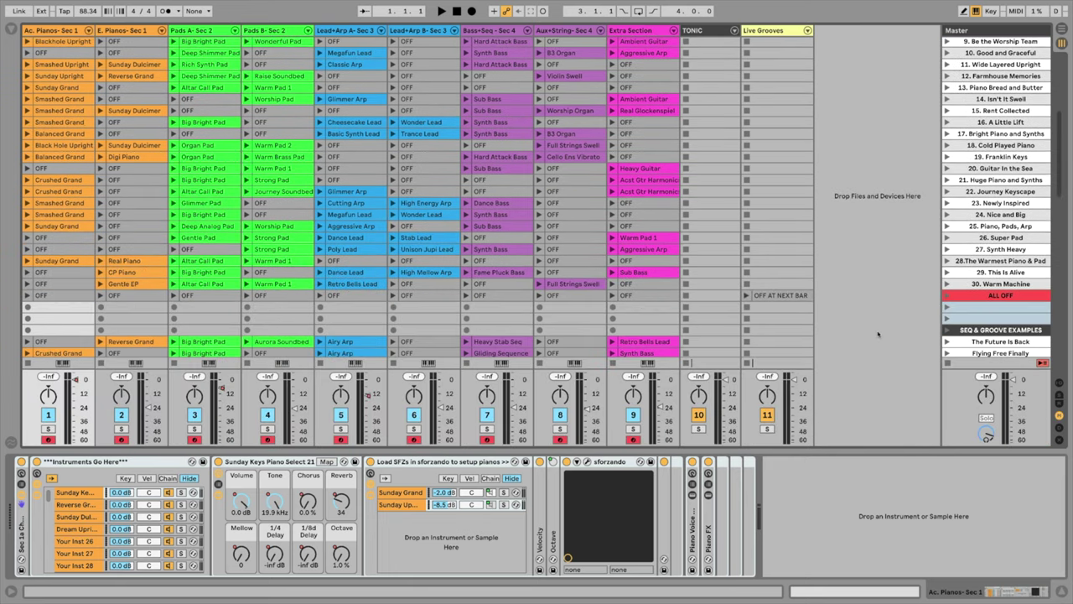
scroll(878, 335, "down", 8)
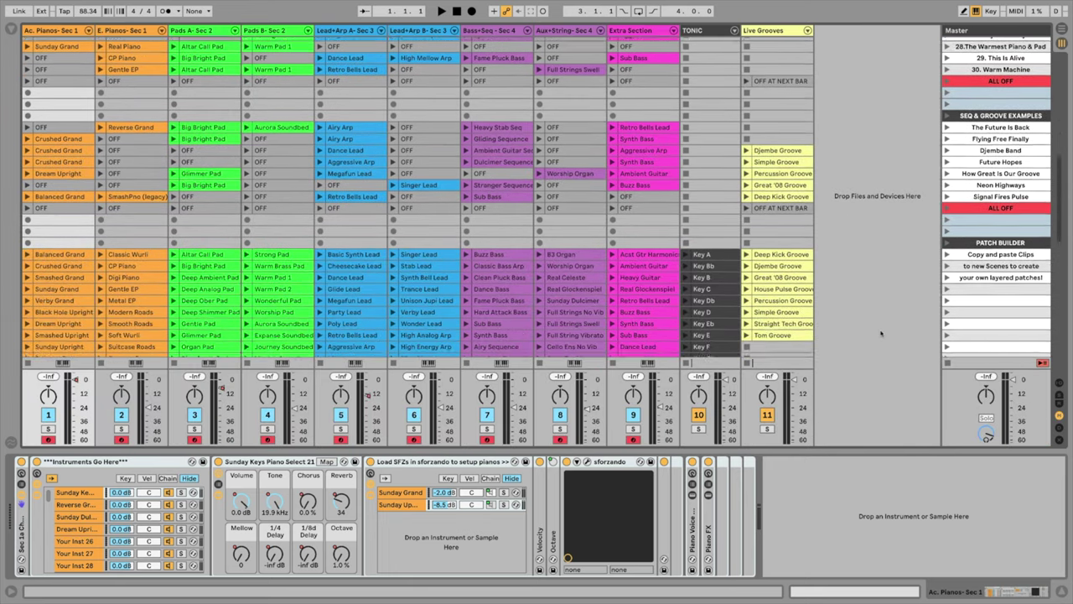
scroll(879, 335, "down", 3)
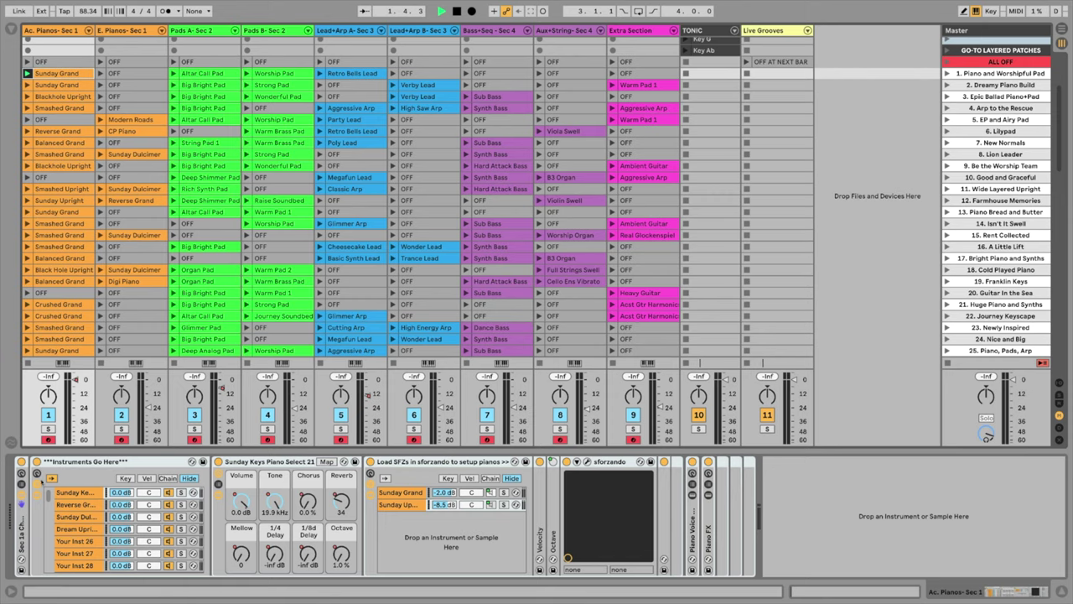
left_click(37, 475)
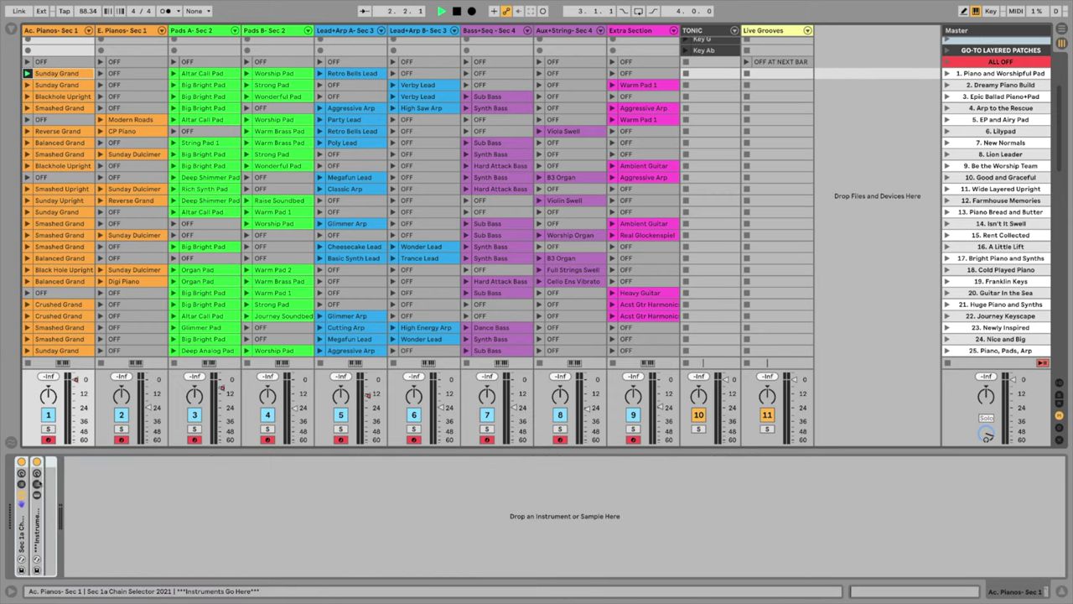
Inspect the Instruments Go Here rack's piano chains and devices, then fold the rack again
left_click(37, 474)
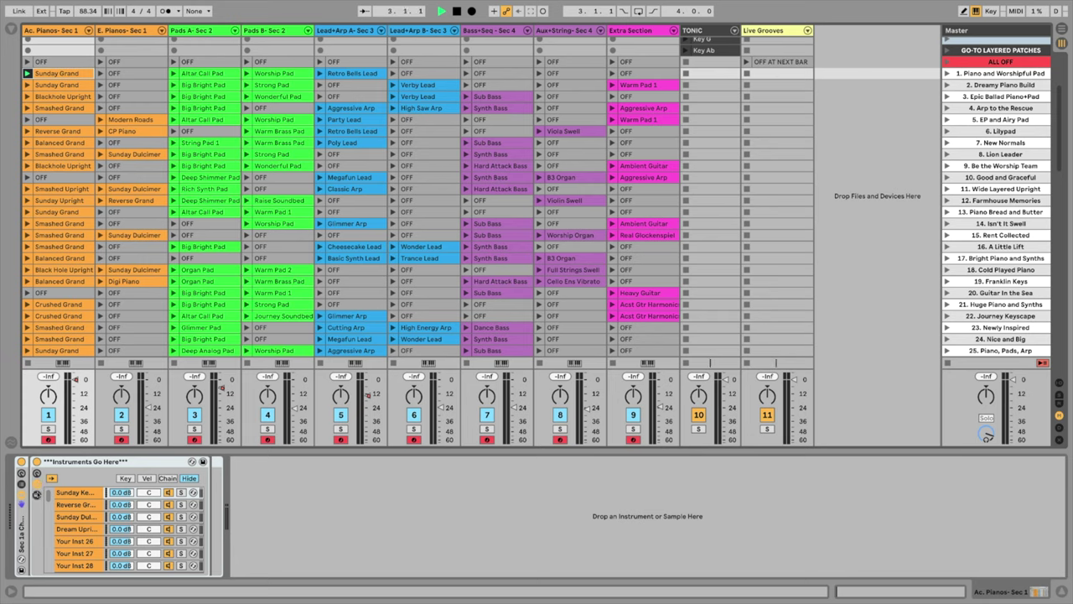
left_click(37, 495)
left_click(218, 494)
left_click(219, 494)
left_click(218, 495)
left_click(218, 484)
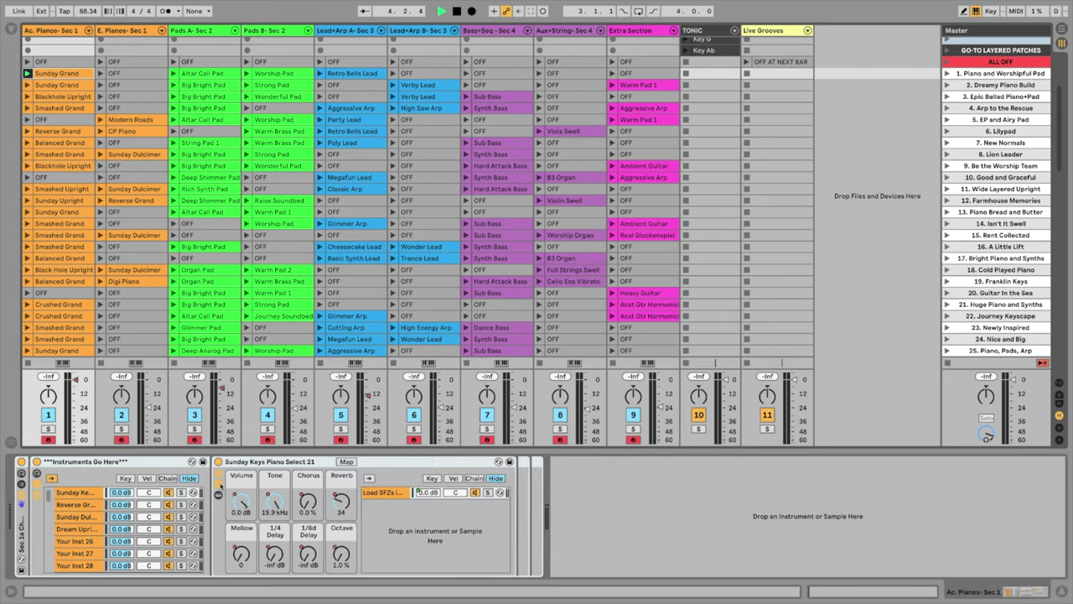
left_click(219, 484)
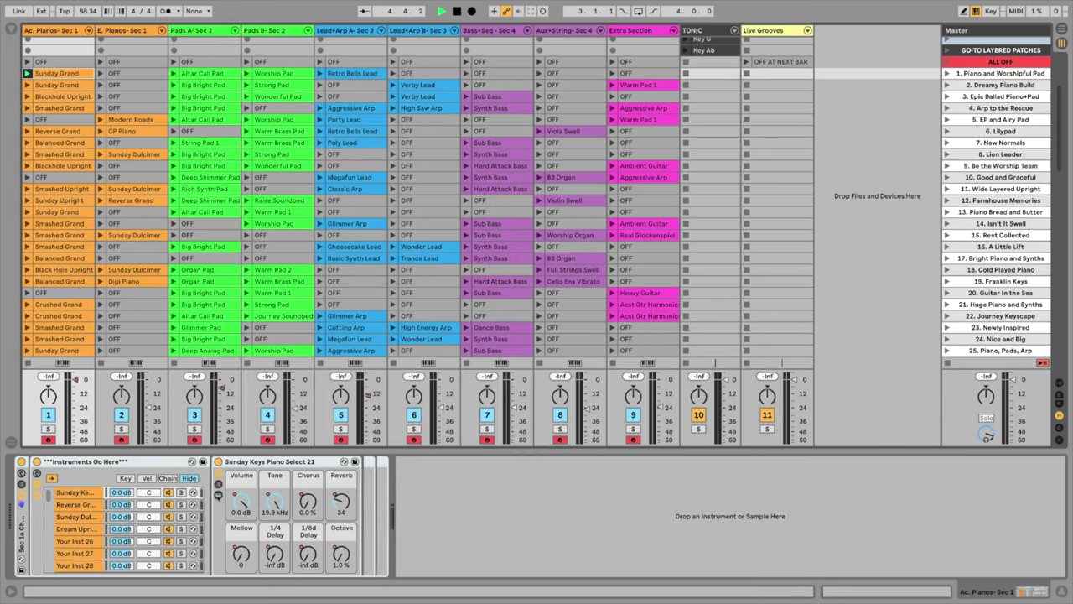
double_click(37, 486)
Hide the device area so the clip grid shows patches through 30 Warm Machine
left_click(1062, 591)
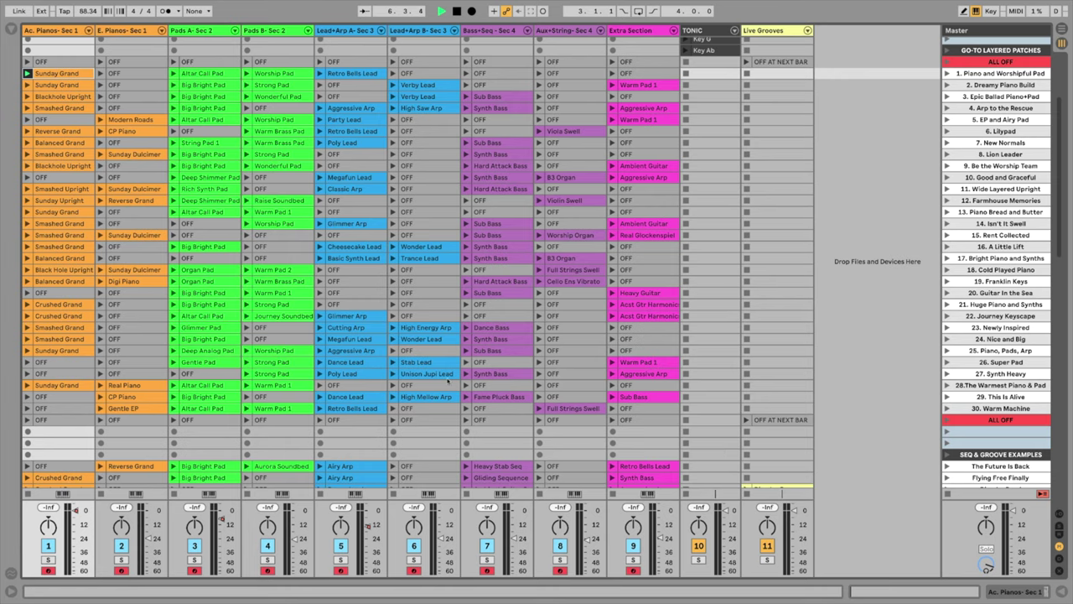
scroll(446, 379, "down", 5)
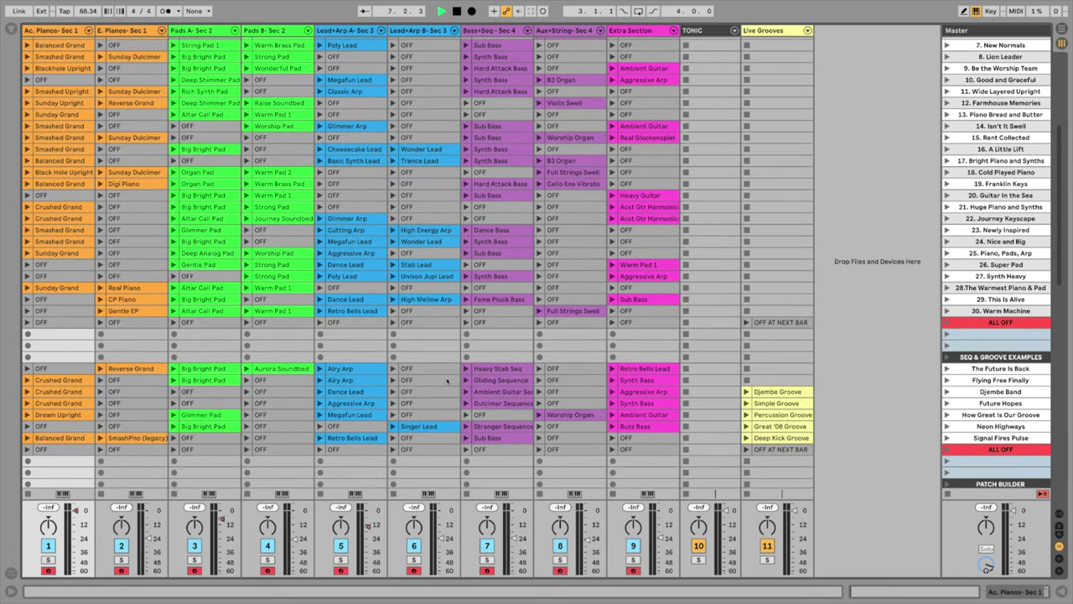
scroll(447, 379, "up", 6)
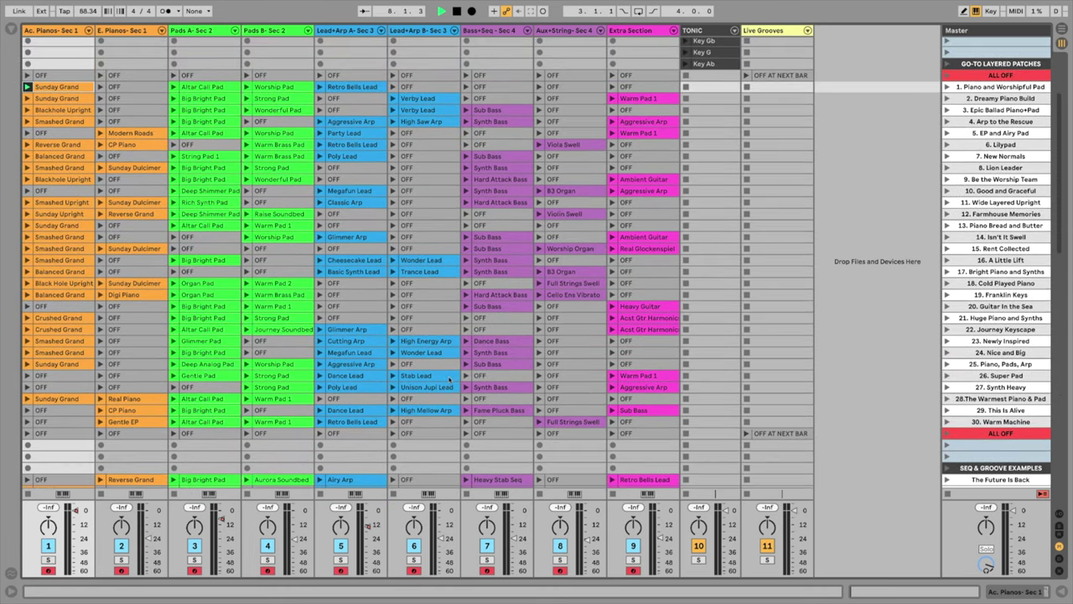
scroll(449, 379, "up", 2)
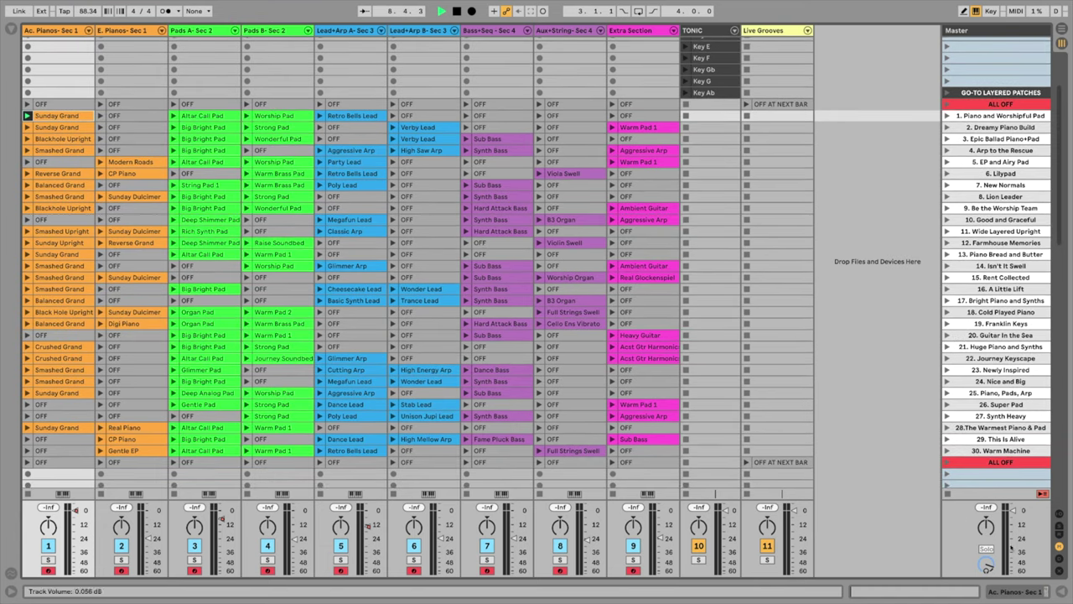